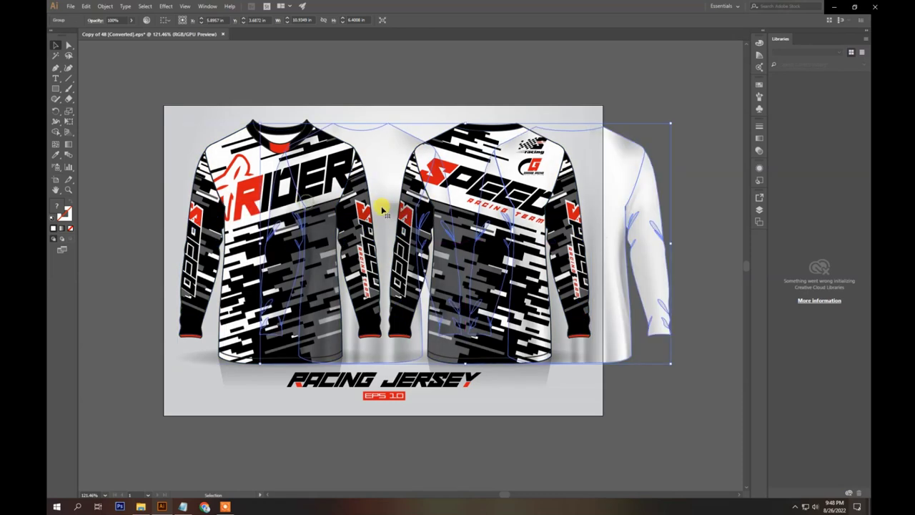
# Step: Release the clipping mask on the front jersey body and move its RIDER pattern artwork off the shirt shape
pyautogui.rightClick(366, 212)
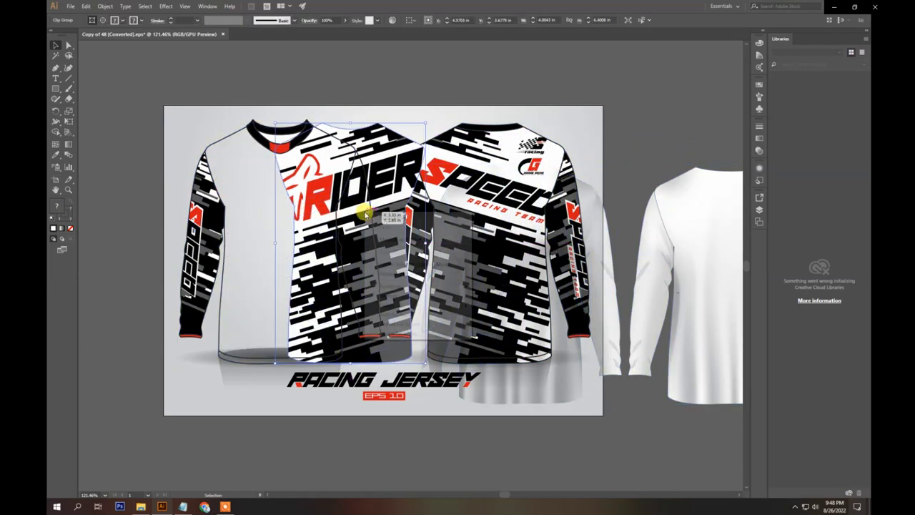
pyautogui.click(392, 264)
pyautogui.moveTo(474, 392); pyautogui.dragTo(286, 228)
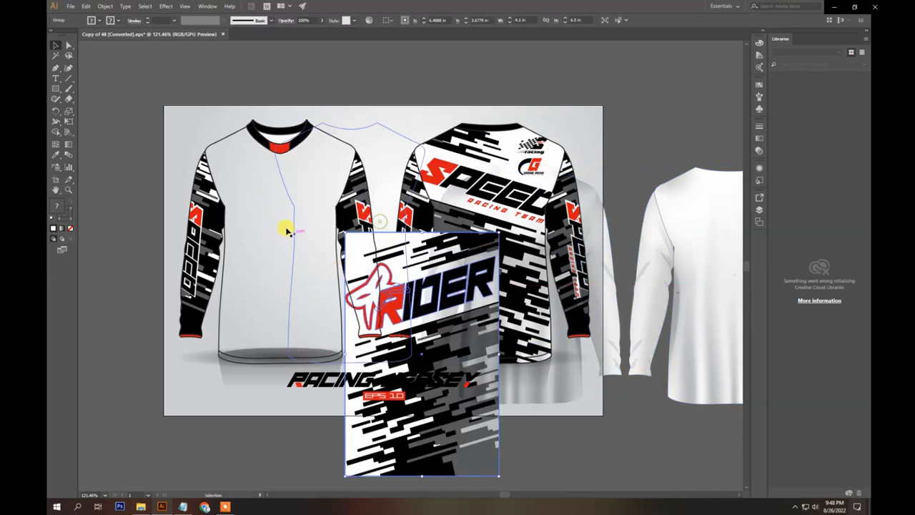
# Step: Move the back body's SPEED pattern and the grey gradient background down, away from the jersey outlines
pyautogui.click(289, 229)
pyautogui.moveTo(512, 123); pyautogui.dragTo(516, 192)
pyautogui.click(512, 185)
pyautogui.moveTo(304, 218); pyautogui.dragTo(301, 345)
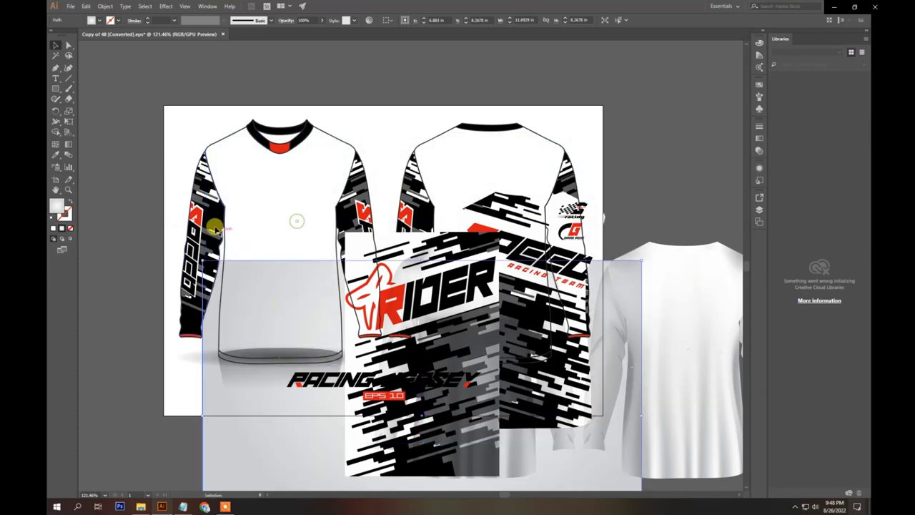
pyautogui.moveTo(300, 228); pyautogui.dragTo(369, 196)
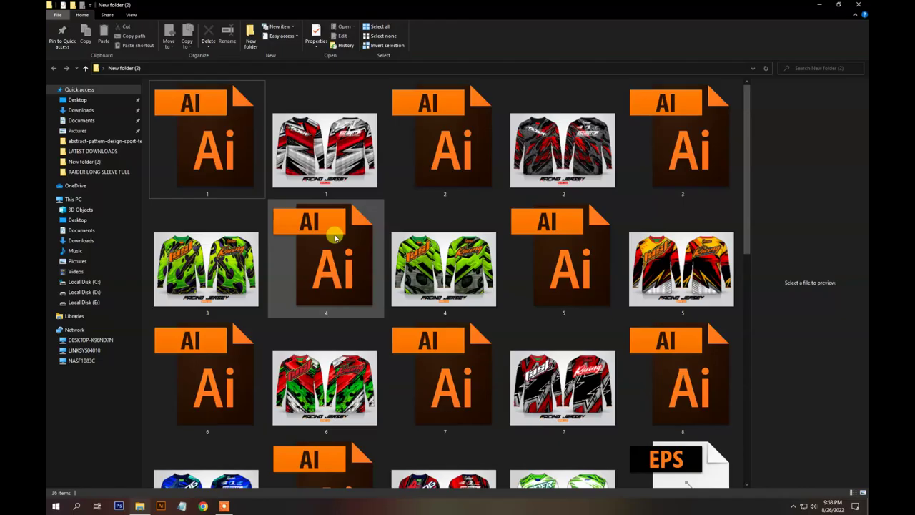
# Step: Open the preview image 1.jpg and look through the following jersey designs up to the jersey_194 images
pyautogui.doubleClick(331, 170)
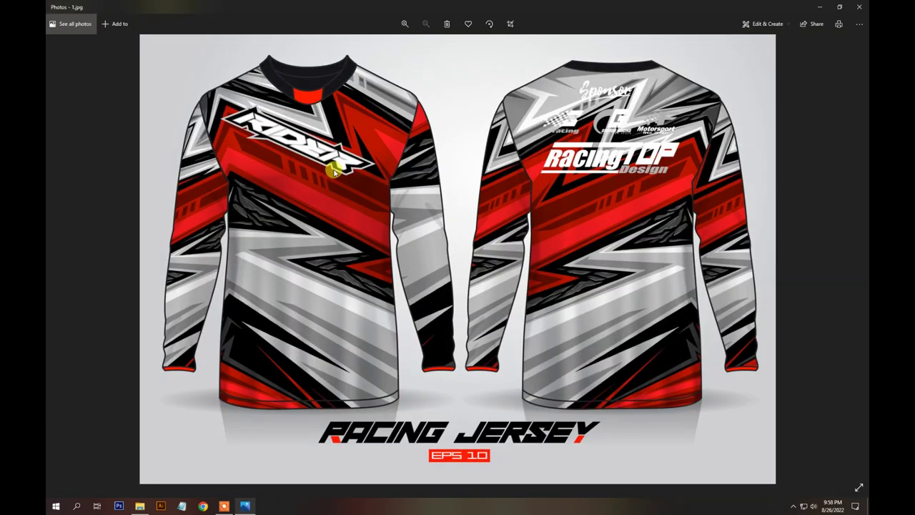
pyautogui.press('Right')
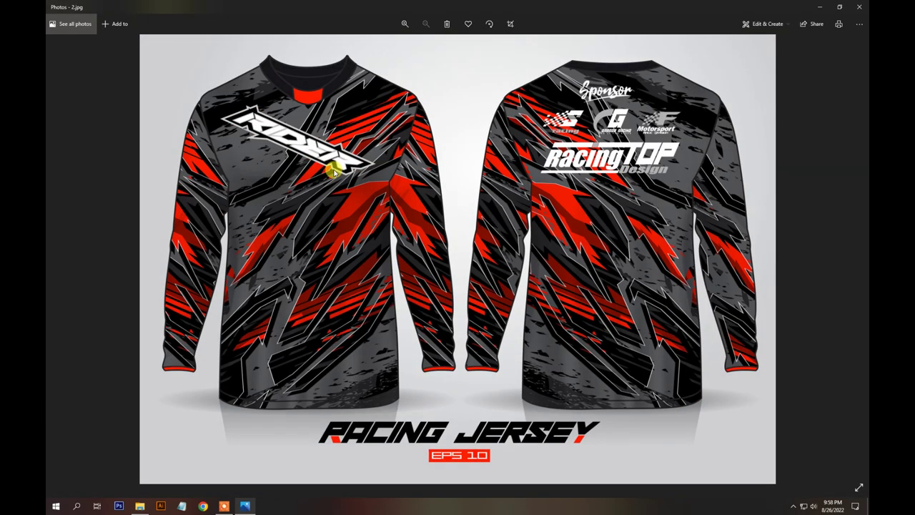
pyautogui.press('Right')
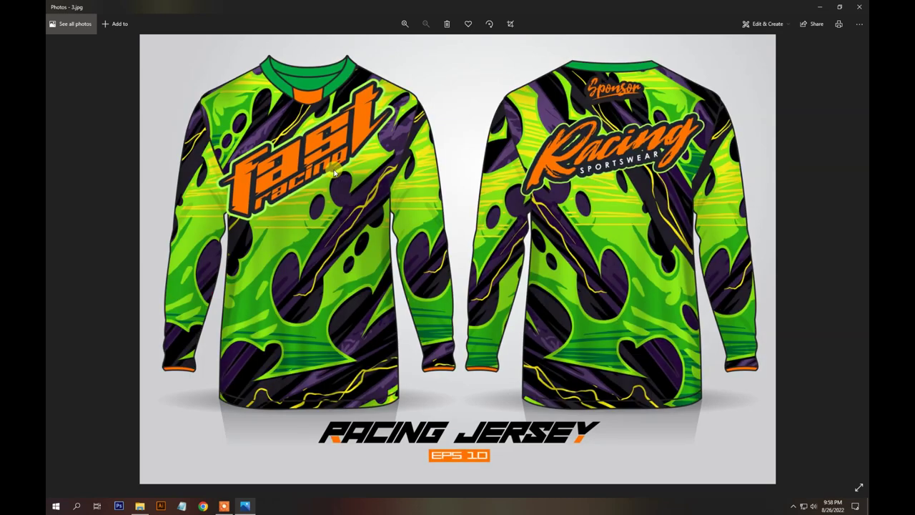
pyautogui.press('Right')
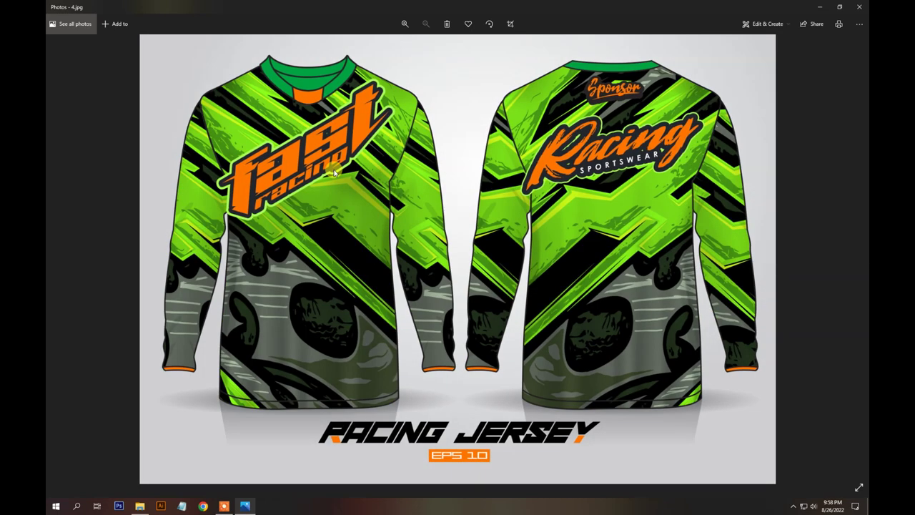
pyautogui.press('Right')
pyautogui.press('Right')
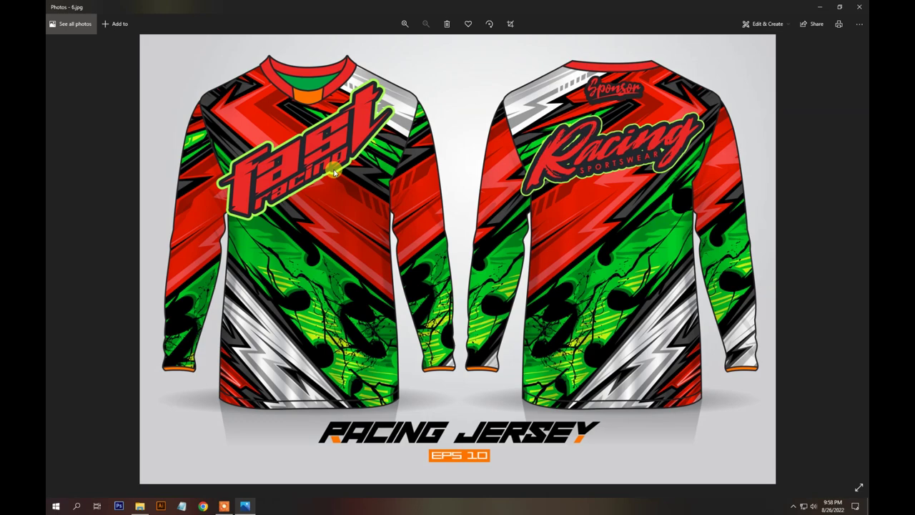
pyautogui.press('Right')
pyautogui.press('Right')
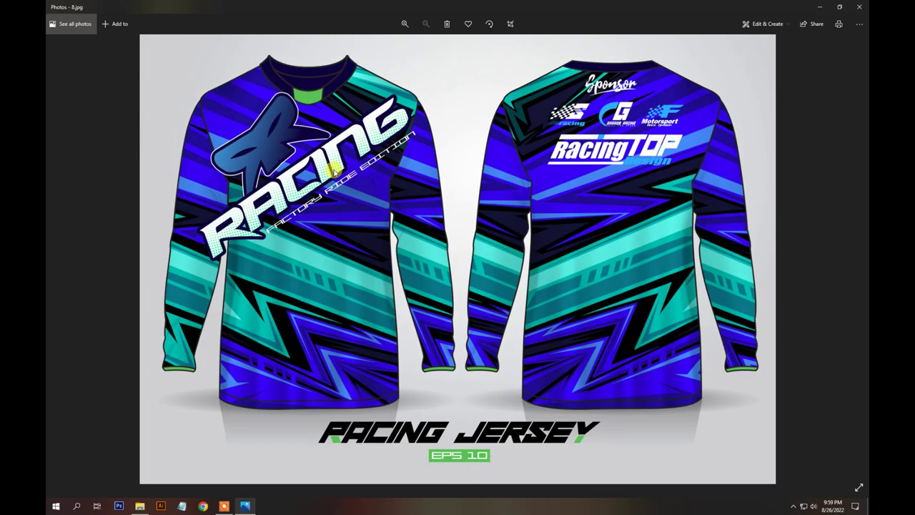
pyautogui.press('Right')
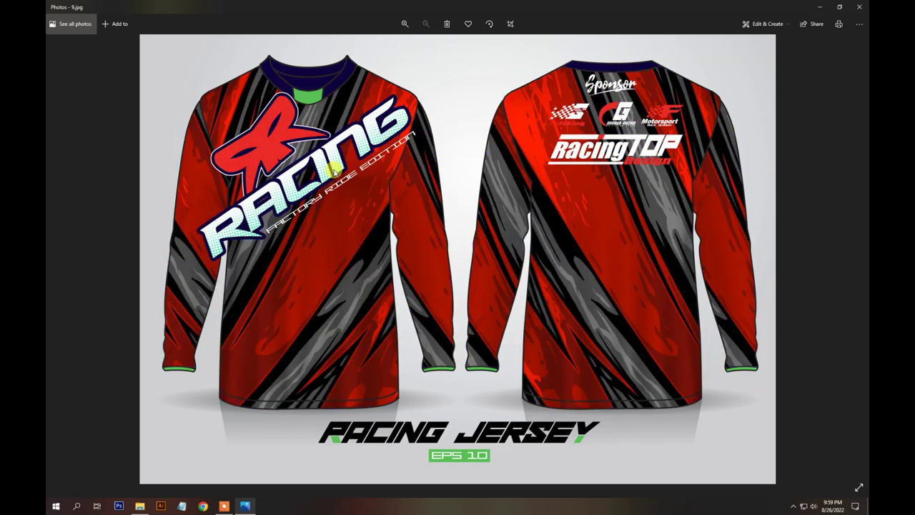
pyautogui.press('Right')
pyautogui.press('Right')
pyautogui.press('Right')
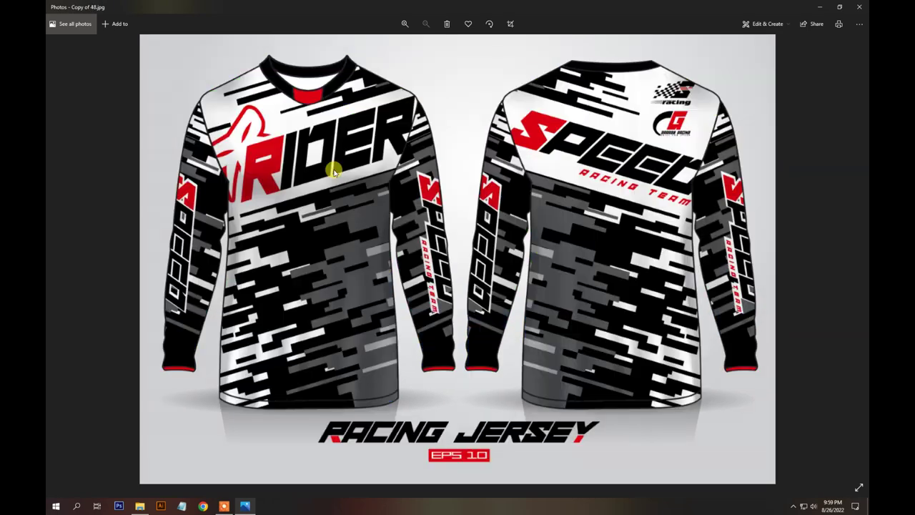
pyautogui.press('Right')
pyautogui.press('Right')
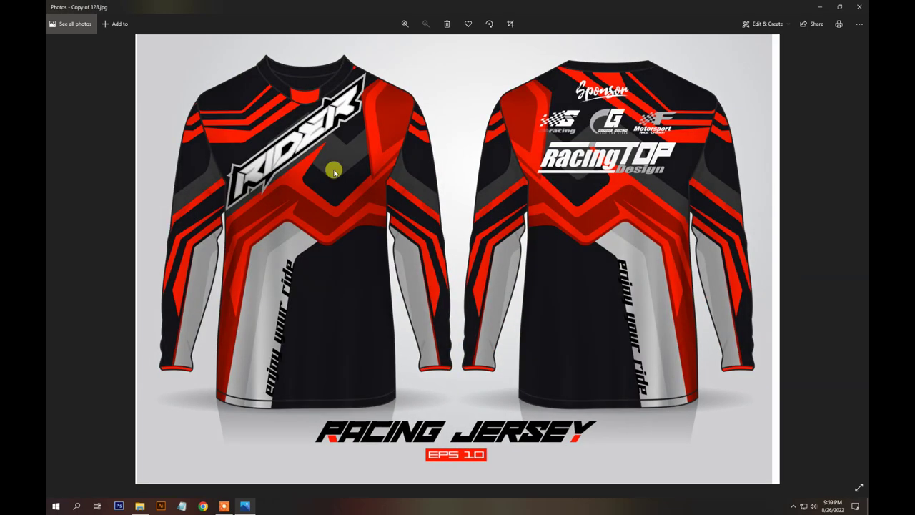
pyautogui.press('Right')
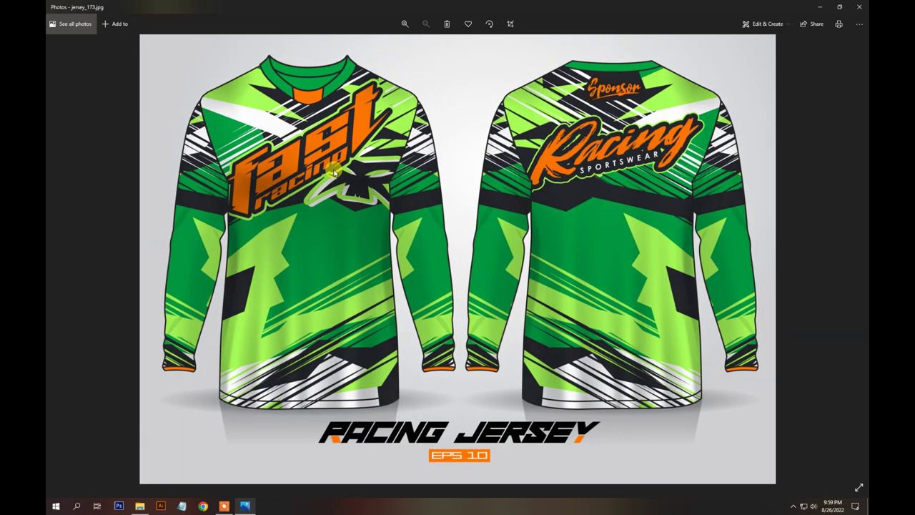
pyautogui.press('Right')
pyautogui.press('Right')
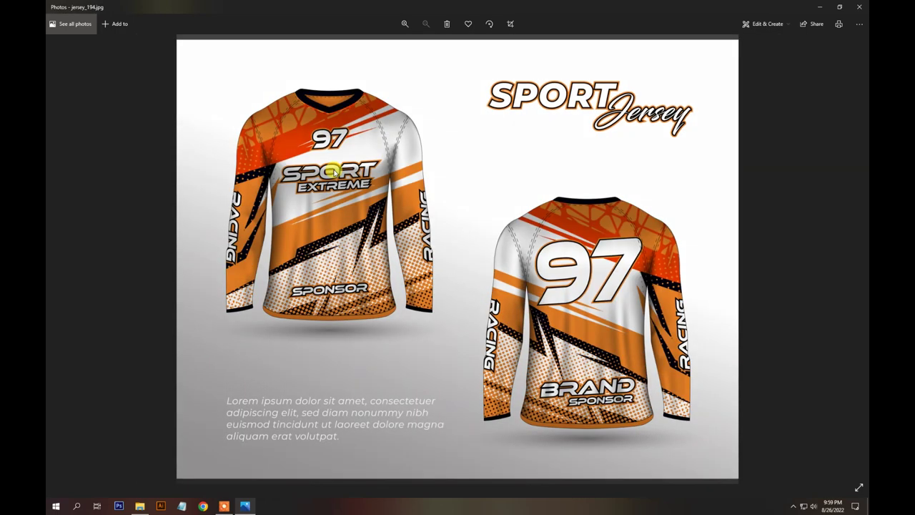
pyautogui.press('Right')
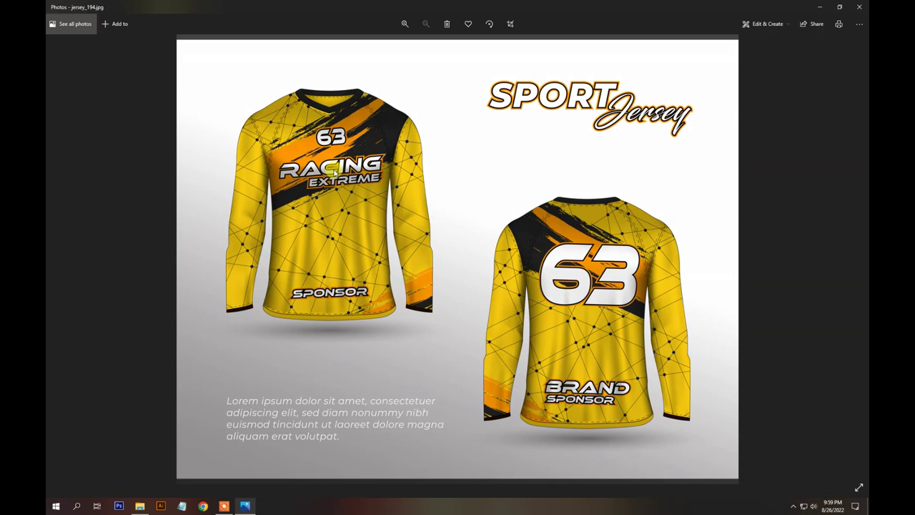
# Step: Look back through the jersey previews as far as 3.jpg and close the image viewer
pyautogui.press('Left')
pyautogui.press('Left')
pyautogui.press('Left')
pyautogui.press('Left')
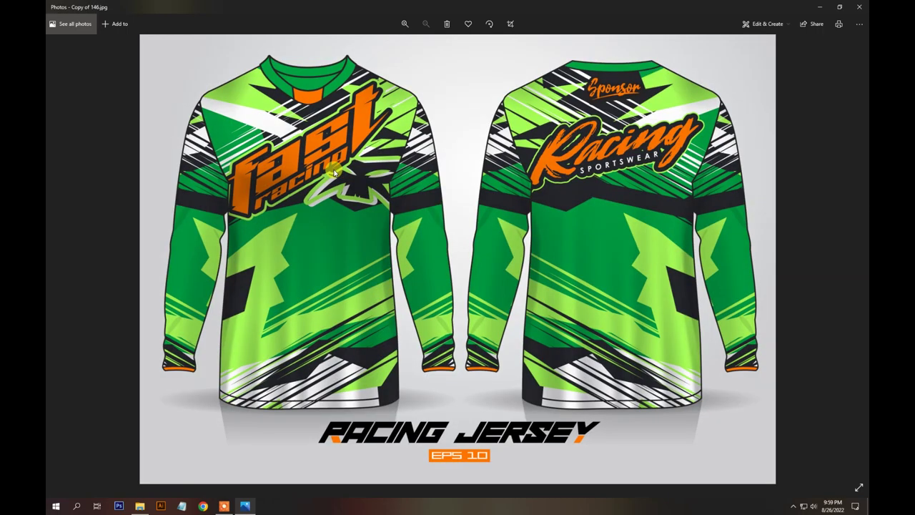
pyautogui.press('Left')
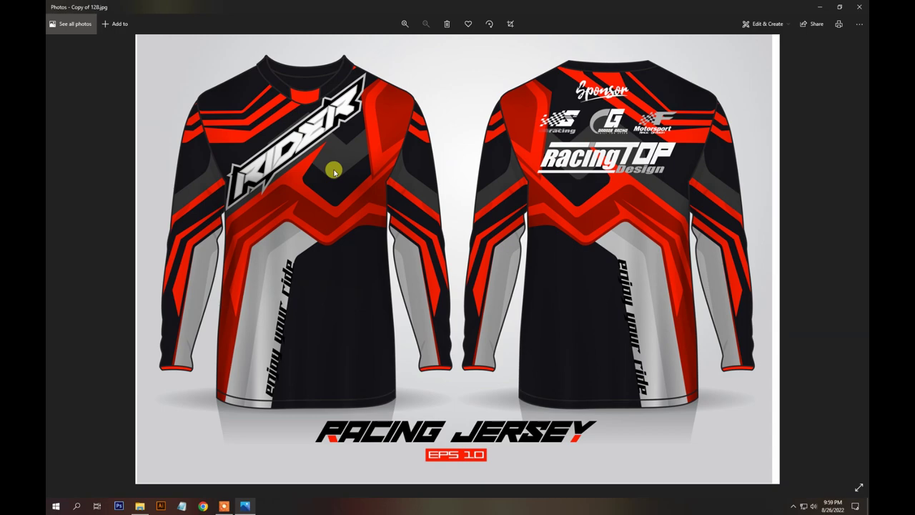
pyautogui.press('Left')
pyautogui.press('Left')
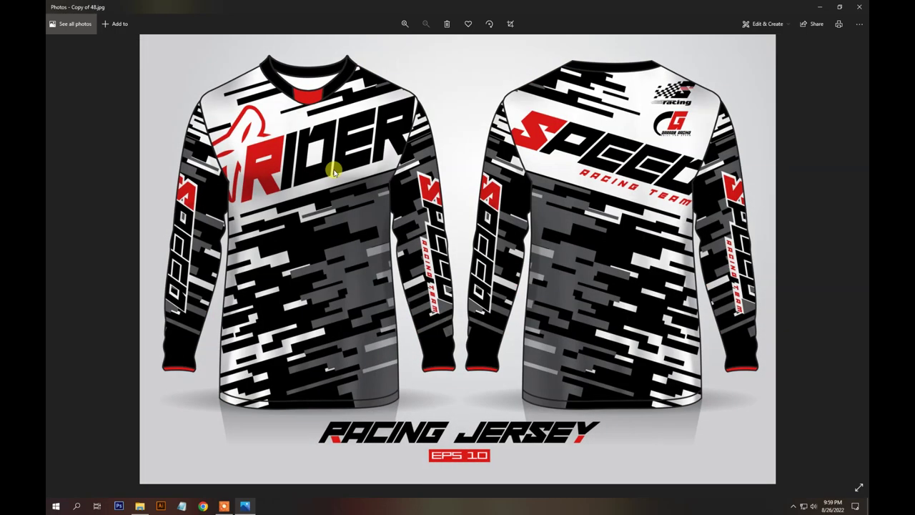
pyautogui.press('Left')
pyautogui.press('Left')
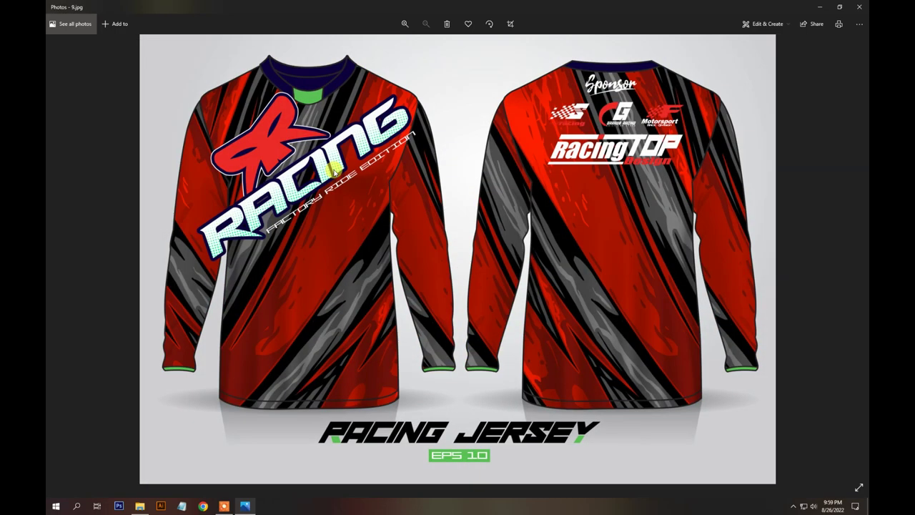
pyautogui.press('Left')
pyautogui.press('Left')
pyautogui.press('Left')
pyautogui.press('Left')
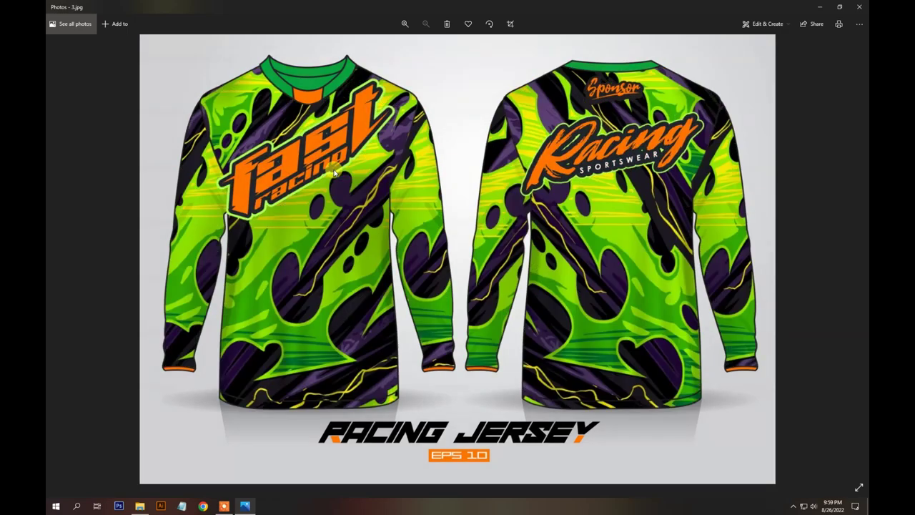
pyautogui.click(860, 6)
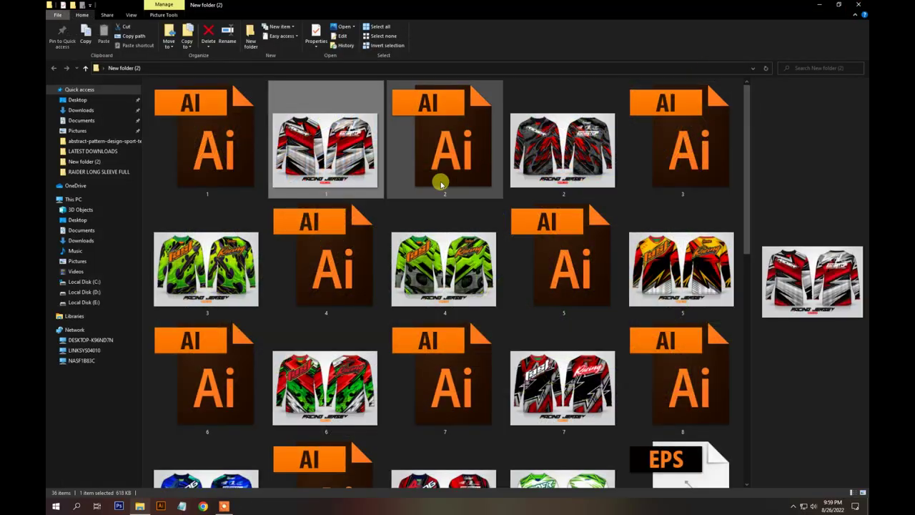
# Step: Open the Copy of 128 EPS file in Illustrator, leaving its legacy text for a later update and retaining 9-slice scaling for symbols
pyautogui.scroll(-3, 457, 165)
pyautogui.click(351, 306)
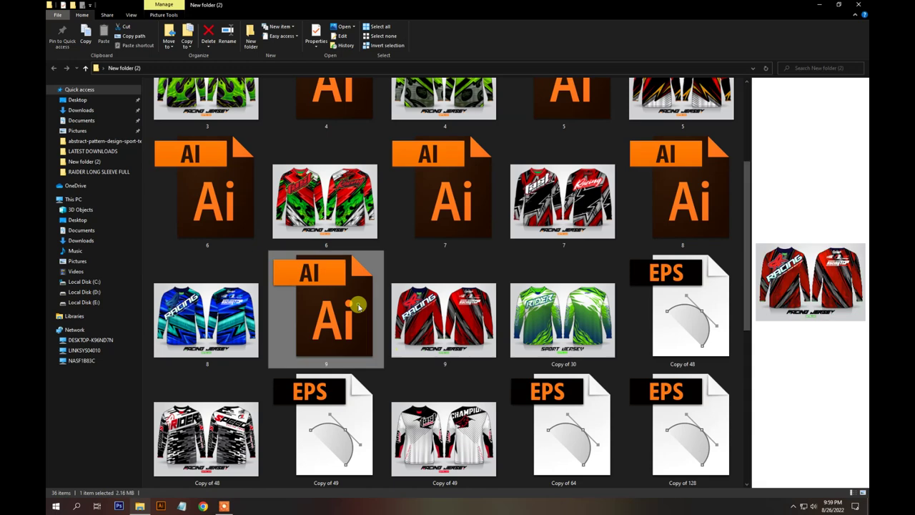
pyautogui.scroll(-3, 529, 243)
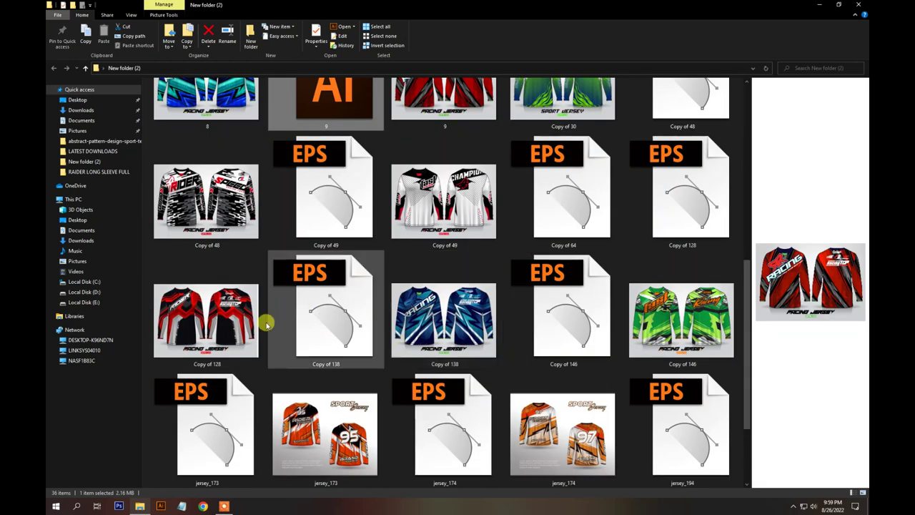
pyautogui.click(697, 185)
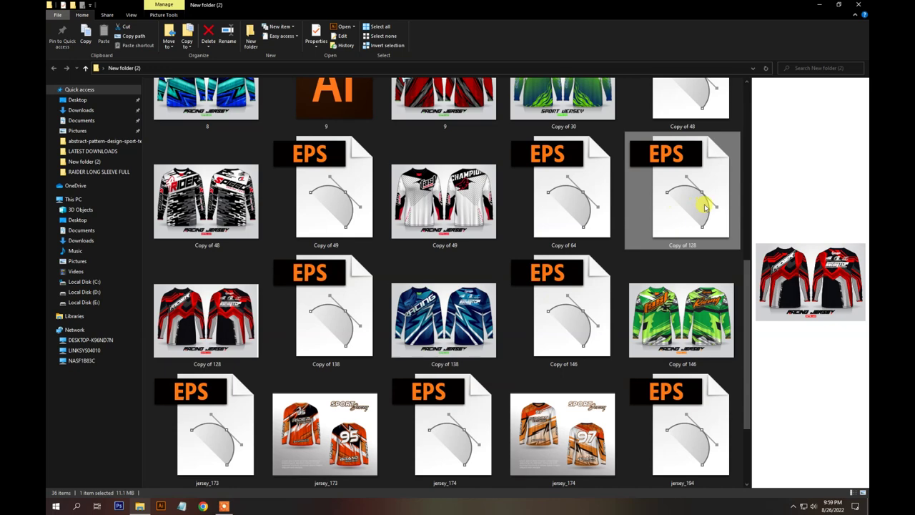
pyautogui.doubleClick(704, 206)
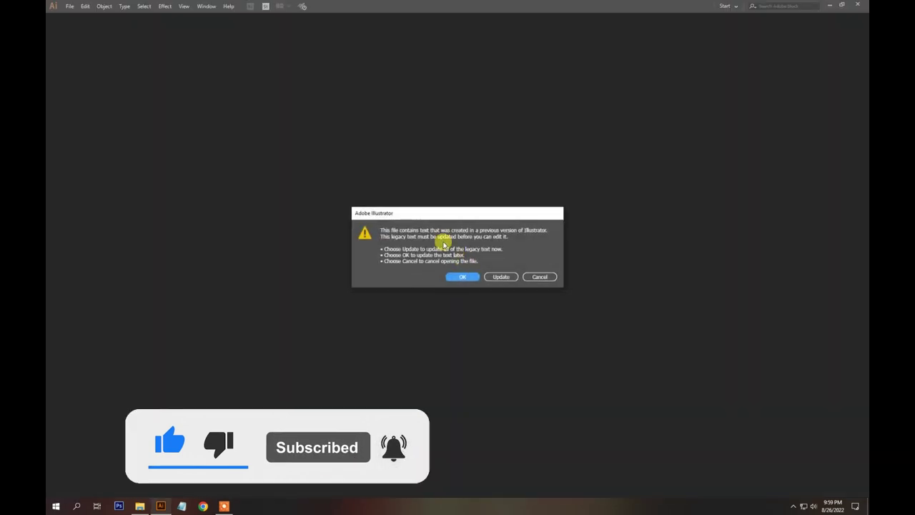
pyautogui.click(465, 277)
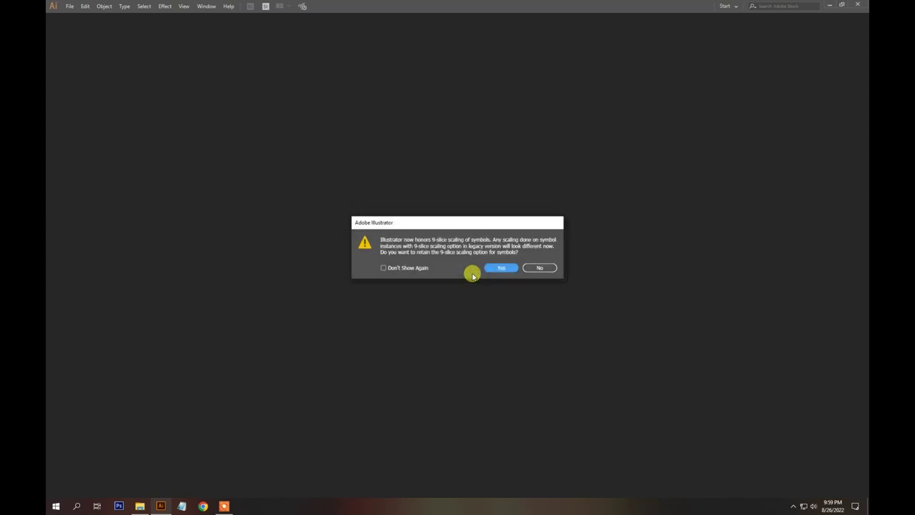
pyautogui.click(493, 271)
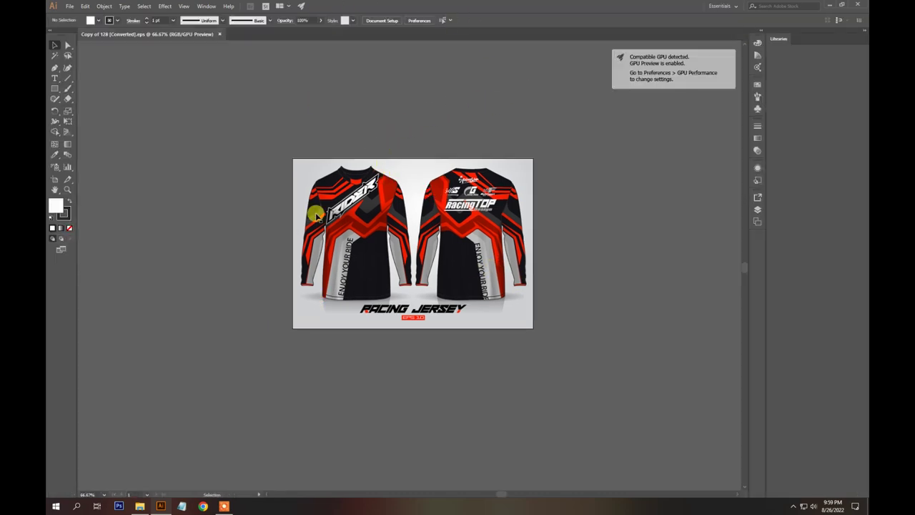
# Step: Release the clipping mask on the front jersey body and place its full rectangular artwork beside the artboard
pyautogui.moveTo(362, 232); pyautogui.dragTo(412, 215)
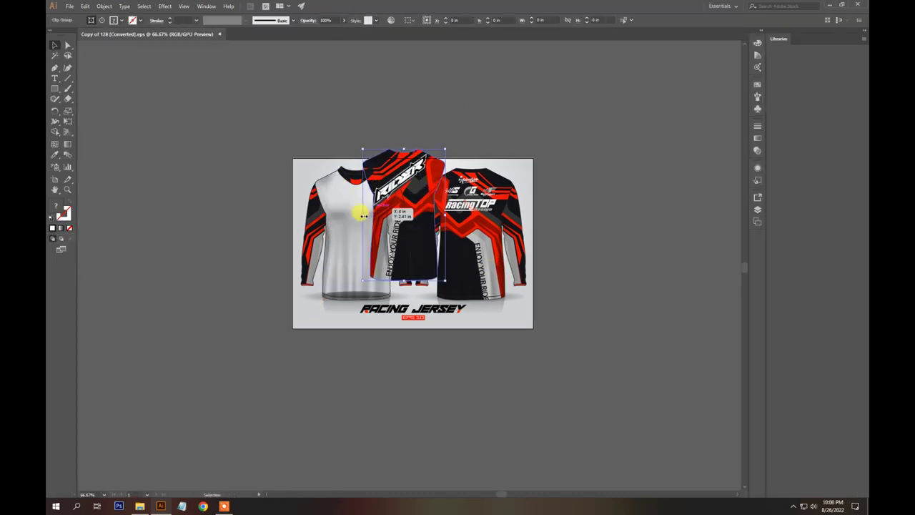
pyautogui.rightClick(413, 214)
pyautogui.click(433, 259)
pyautogui.hotkey('ctrl', 'shift', 'a')
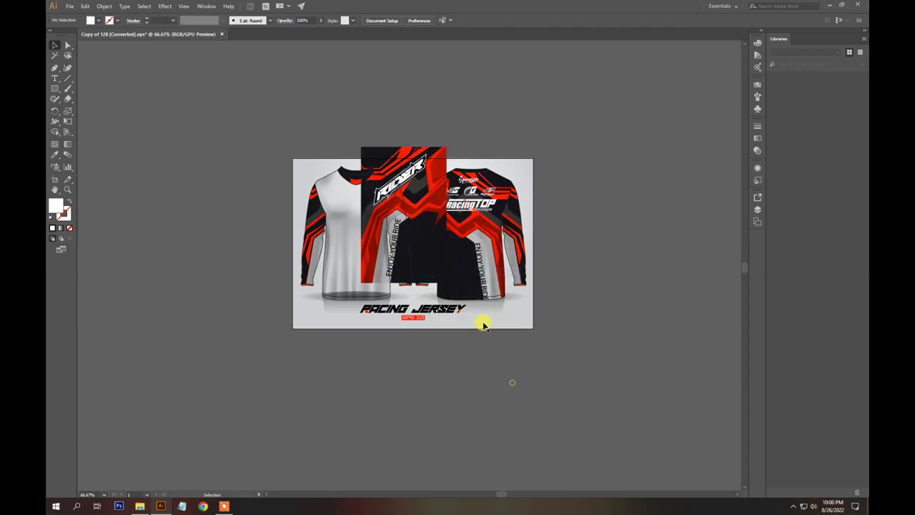
pyautogui.moveTo(406, 241); pyautogui.dragTo(638, 274)
pyautogui.hotkey('ctrl', 'shift', 'a')
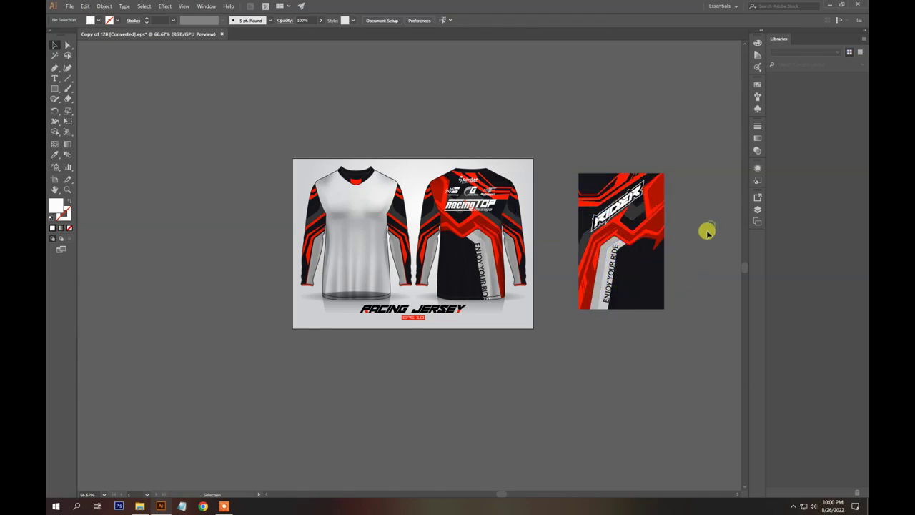
# Step: Delete the ENJOY YOUR RIDE text from the released front artwork beside the artboard
pyautogui.scroll(2, 708, 233)
pyautogui.moveTo(472, 309); pyautogui.dragTo(474, 311)
pyautogui.doubleClick(476, 304)
pyautogui.press('Delete')
# Step: Isolate the released front artwork group, delete its RIDER logo and shift several of its coloured stripe shapes aside
pyautogui.doubleClick(647, 259)
pyautogui.doubleClick(499, 160)
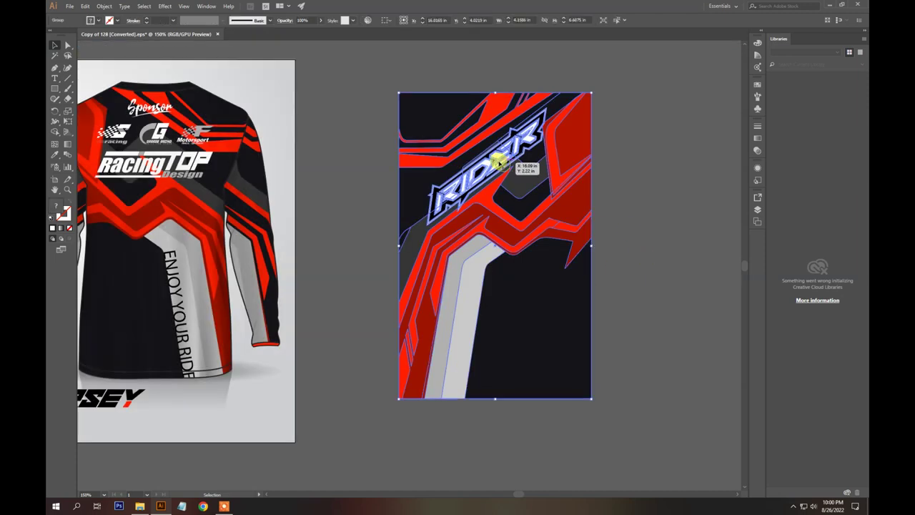
pyautogui.moveTo(498, 160); pyautogui.dragTo(460, 196)
pyautogui.press('Delete')
pyautogui.click(537, 190)
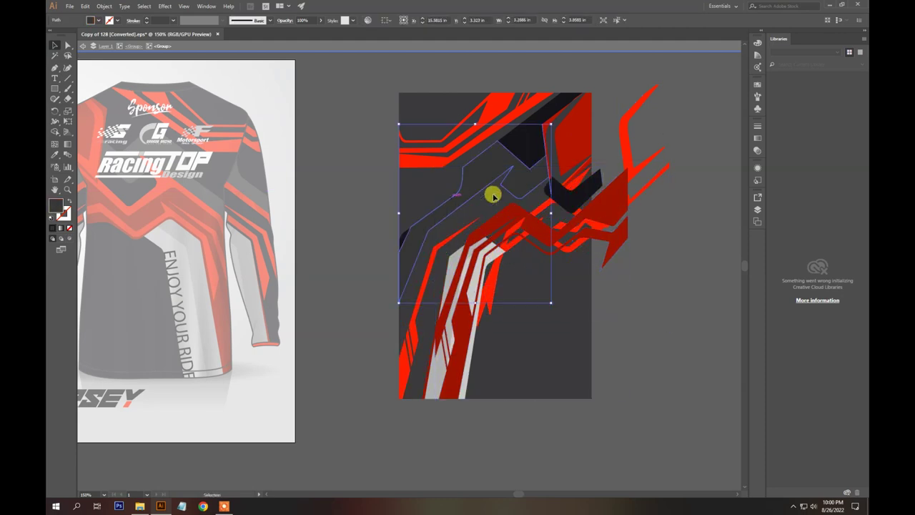
pyautogui.doubleClick(668, 215)
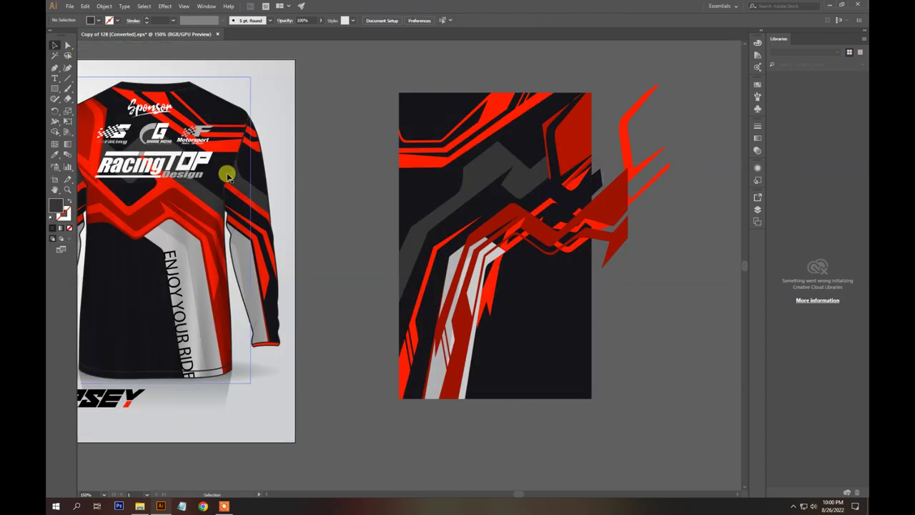
# Step: Isolate the back jersey's clipped artwork, move its pattern and logo group toward the artboard's outer edge, and ungroup it
pyautogui.click(182, 172)
pyautogui.doubleClick(166, 166)
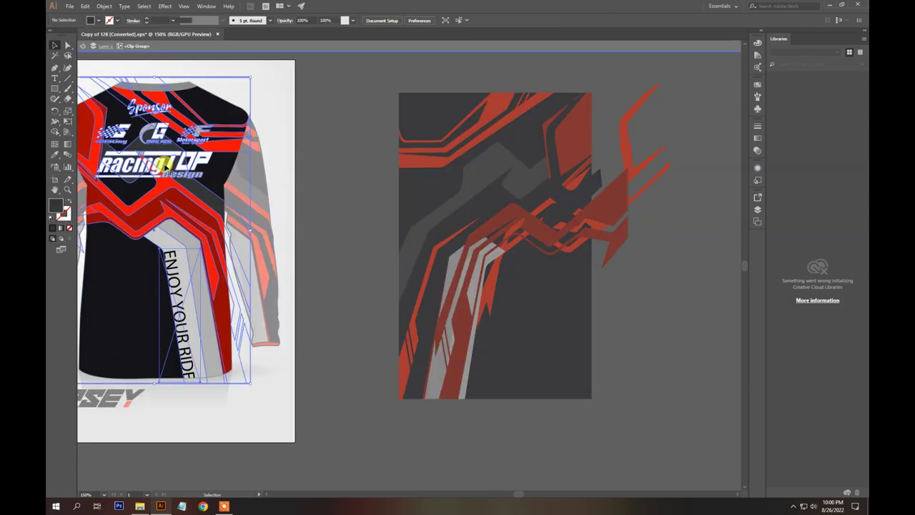
pyautogui.moveTo(188, 174); pyautogui.dragTo(286, 173)
pyautogui.rightClick(285, 173)
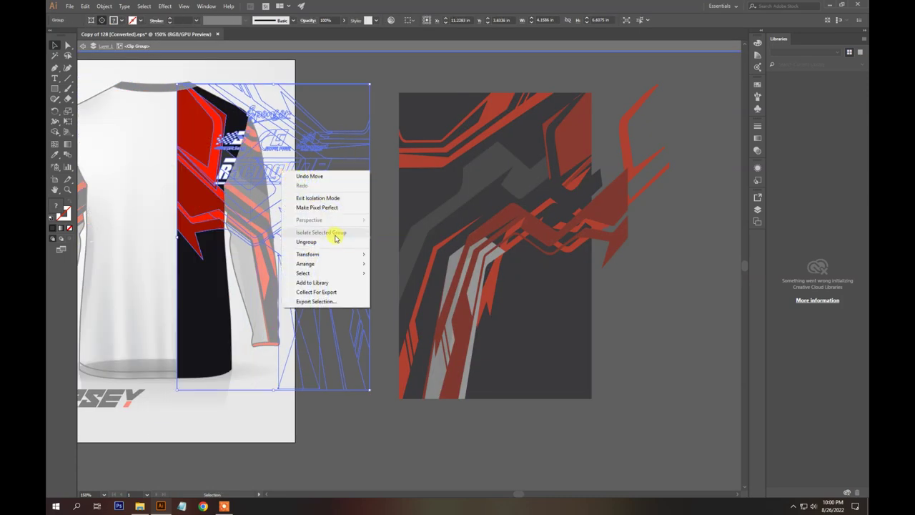
pyautogui.click(341, 242)
# Step: Pull the black background rectangle out of the back jersey artwork, remove it and leave isolation mode
pyautogui.rightClick(322, 242)
pyautogui.moveTo(252, 285); pyautogui.dragTo(343, 283)
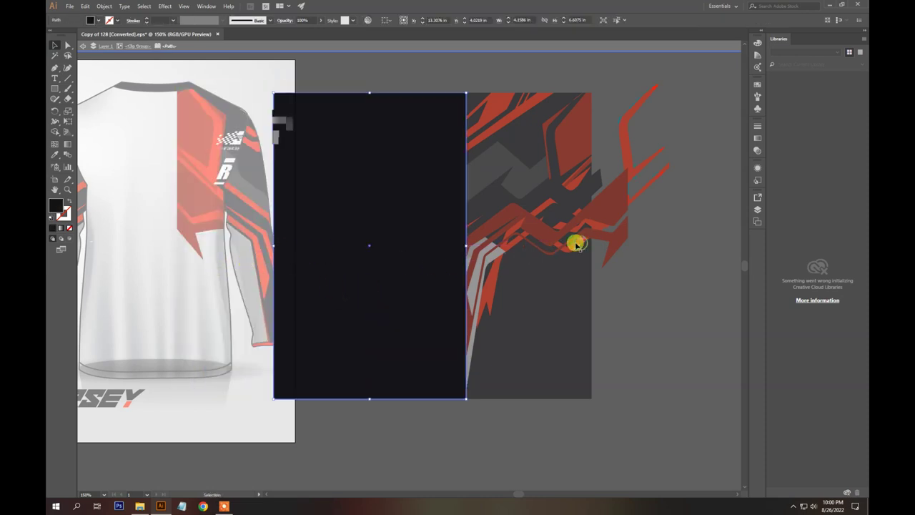
pyautogui.hotkey('ctrl', 'z')
pyautogui.click(466, 242)
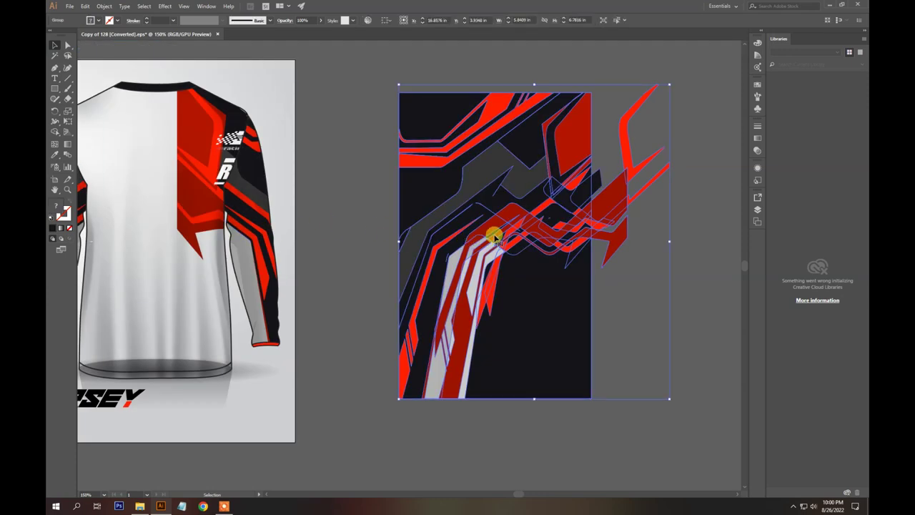
pyautogui.click(685, 245)
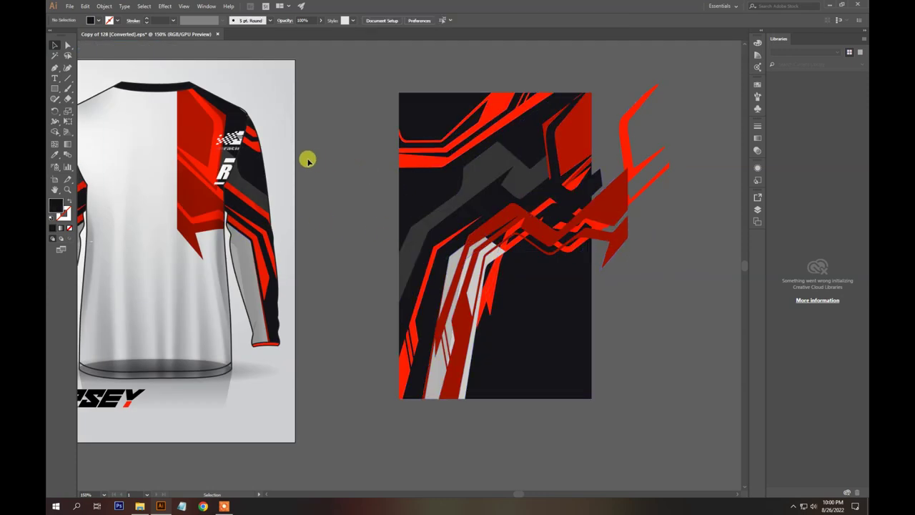
# Step: Cut the sponsor and Racing TOP Design logos from the back jersey's clipped group and paste them onto a new layer
pyautogui.click(232, 140)
pyautogui.doubleClick(232, 138)
pyautogui.press('a')
pyautogui.press('v')
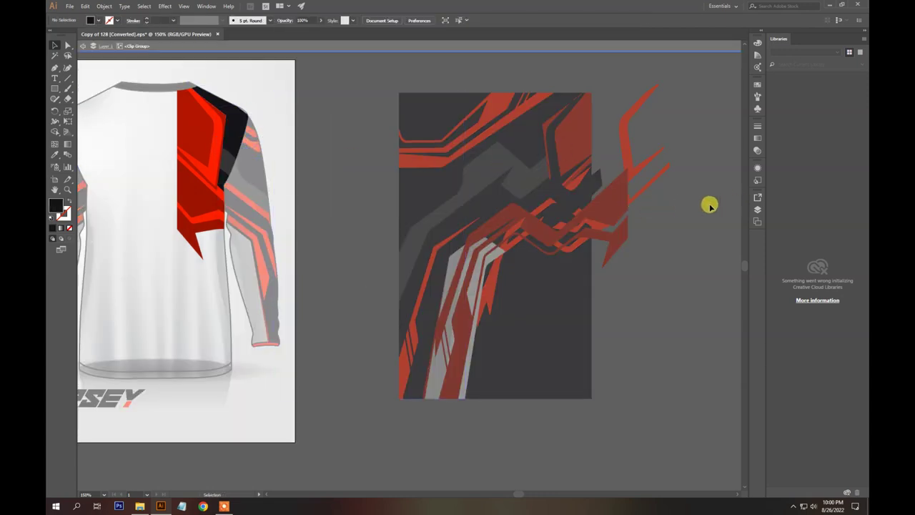
pyautogui.doubleClick(668, 196)
pyautogui.click(757, 210)
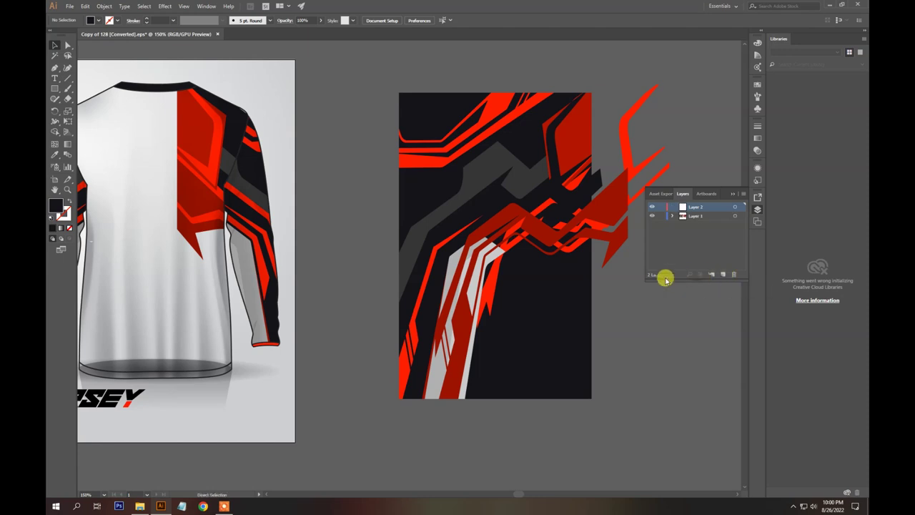
pyautogui.hotkey('ctrl', 'v')
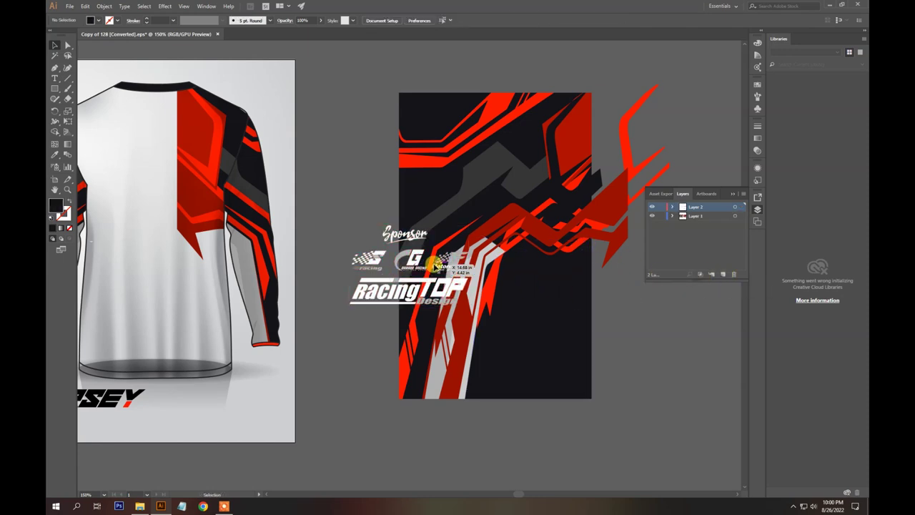
# Step: Inspect the pasted logos' vector edges up close and move the logo group to the empty canvas above the jersey artwork
pyautogui.scroll(4, 429, 252)
pyautogui.click(202, 263)
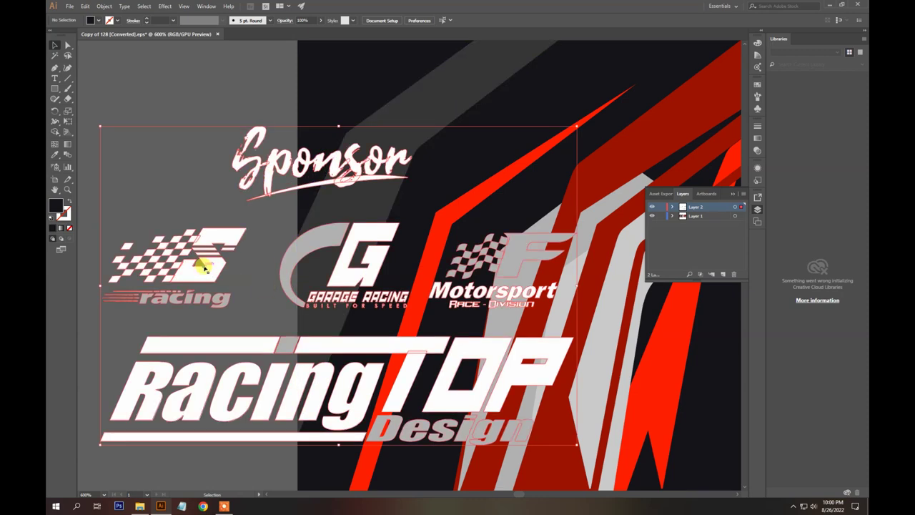
pyautogui.scroll(3, 298, 265)
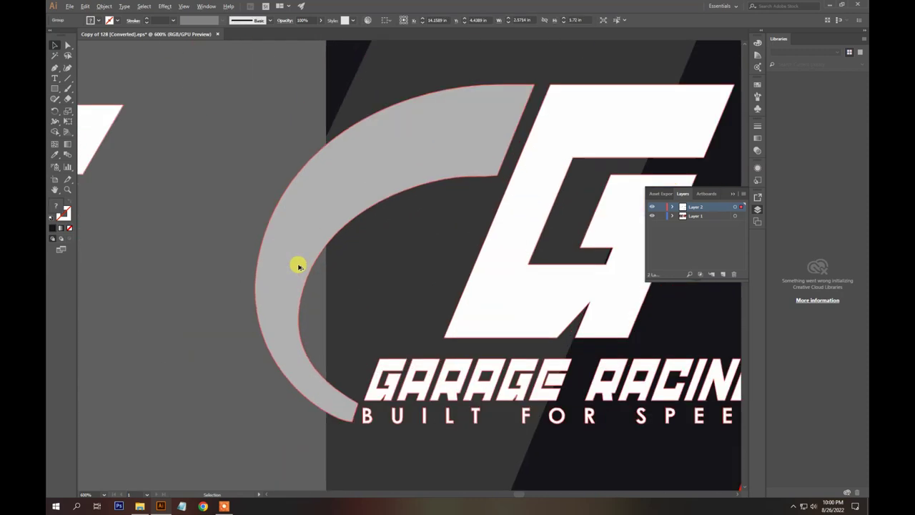
pyautogui.scroll(3, 468, 368)
pyautogui.scroll(-10, 465, 377)
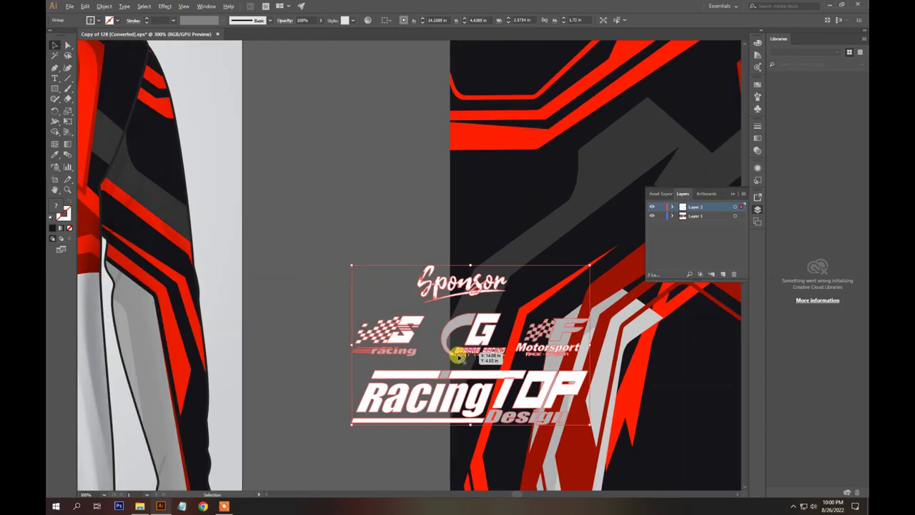
pyautogui.scroll(-3, 458, 355)
pyautogui.moveTo(447, 378); pyautogui.dragTo(423, 133)
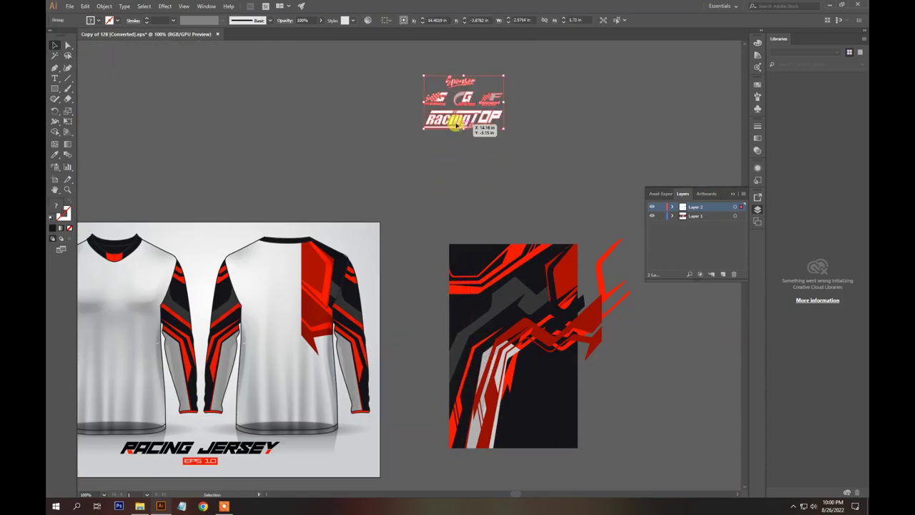
# Step: Expand the appearance of the sponsor logo group and expand the resulting objects
pyautogui.click(101, 9)
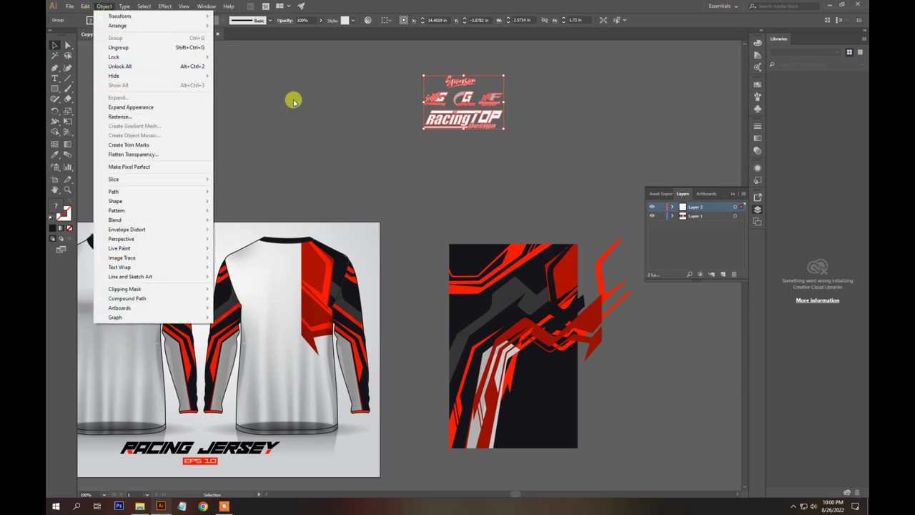
pyautogui.click(373, 95)
pyautogui.click(485, 125)
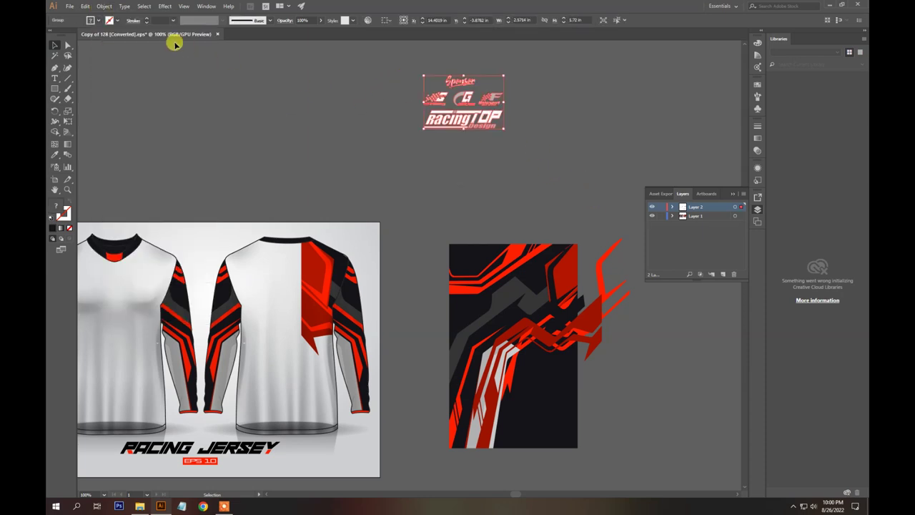
pyautogui.click(114, 6)
pyautogui.click(100, 107)
pyautogui.click(104, 9)
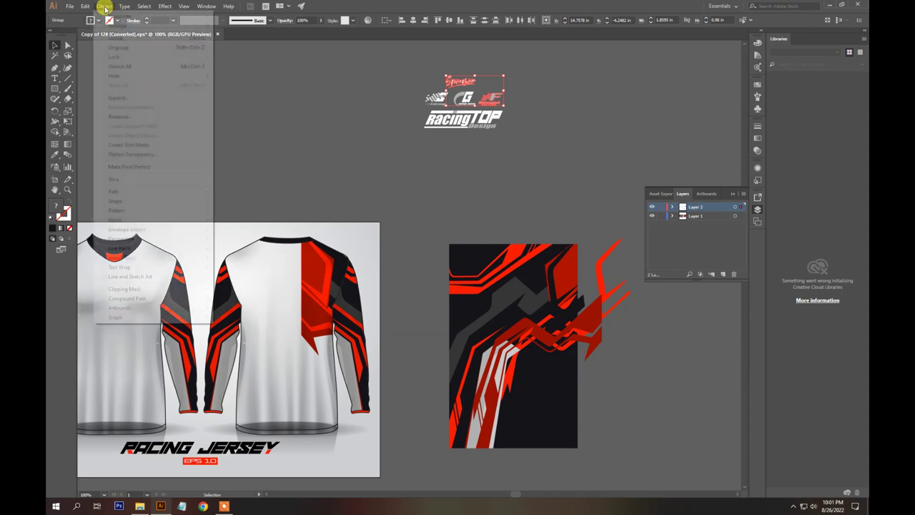
pyautogui.click(127, 94)
# Step: Recolour the whole sponsor logo group with the dark red sampled from the jersey pattern using the Eyedropper
pyautogui.press('i')
pyautogui.click(330, 263)
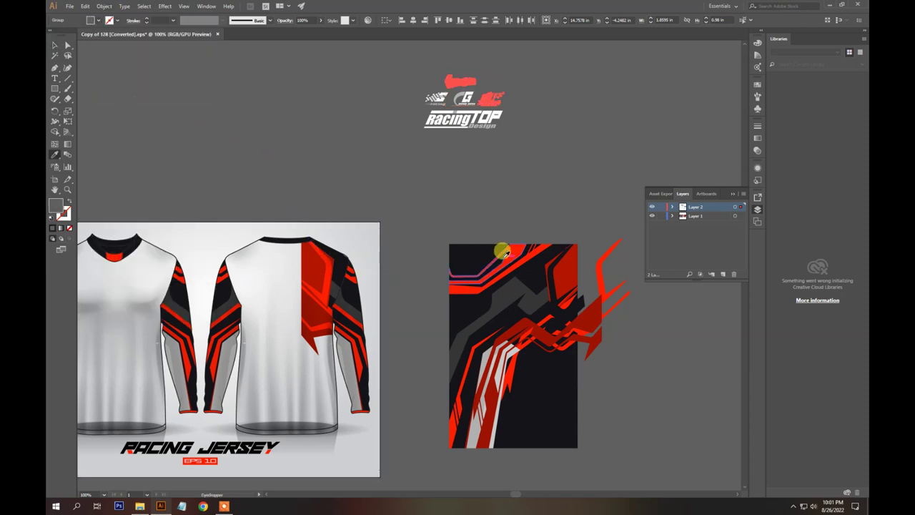
pyautogui.press('v')
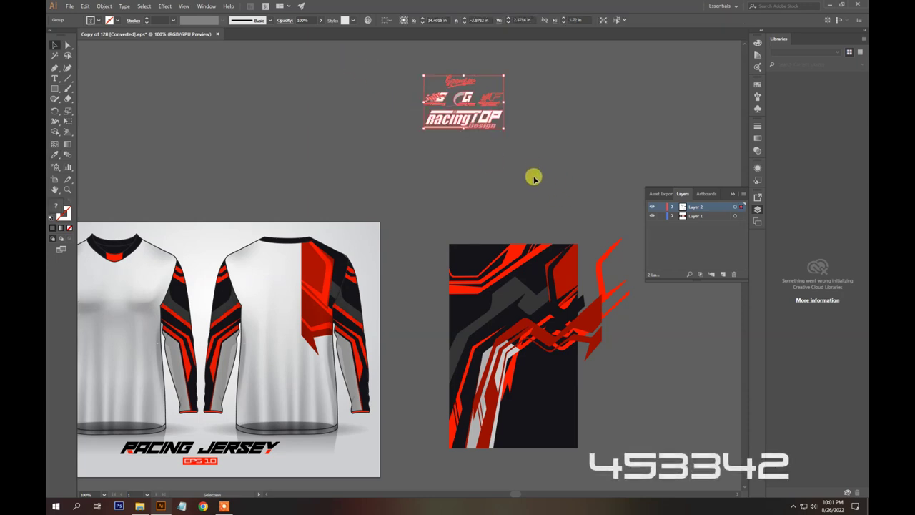
pyautogui.click(582, 272)
pyautogui.click(568, 236)
pyautogui.press('v')
pyautogui.click(542, 172)
# Step: Check the red logos up close and ungroup them
pyautogui.scroll(4, 491, 92)
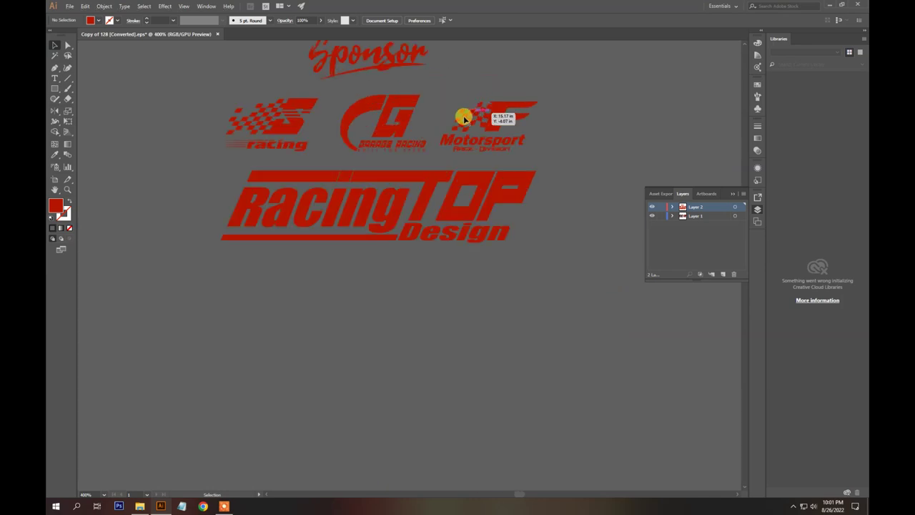
pyautogui.click(283, 139)
pyautogui.click(608, 168)
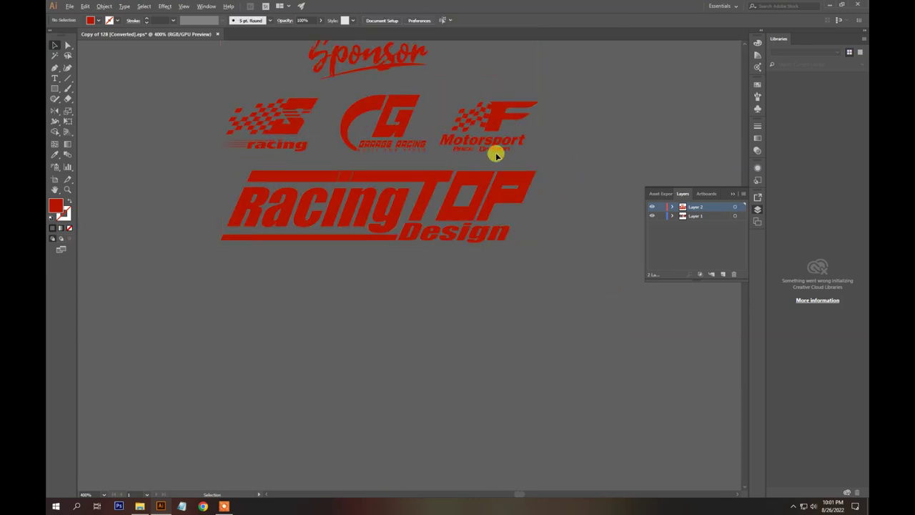
pyautogui.scroll(4, 495, 153)
pyautogui.click(483, 131)
pyautogui.rightClick(484, 129)
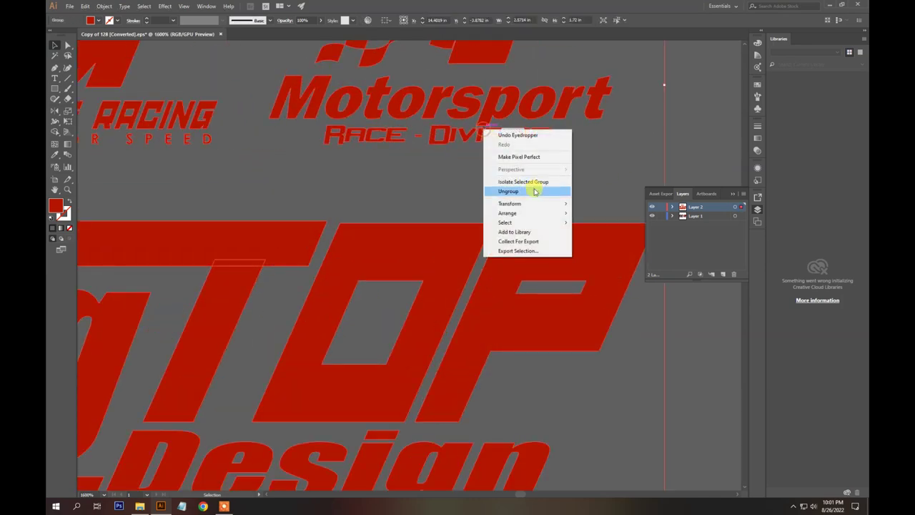
pyautogui.click(535, 191)
# Step: Select all the red sponsor logos and scale them up to several times the artboard's size
pyautogui.scroll(-5, 527, 147)
pyautogui.click(546, 133)
pyautogui.scroll(4, 398, 190)
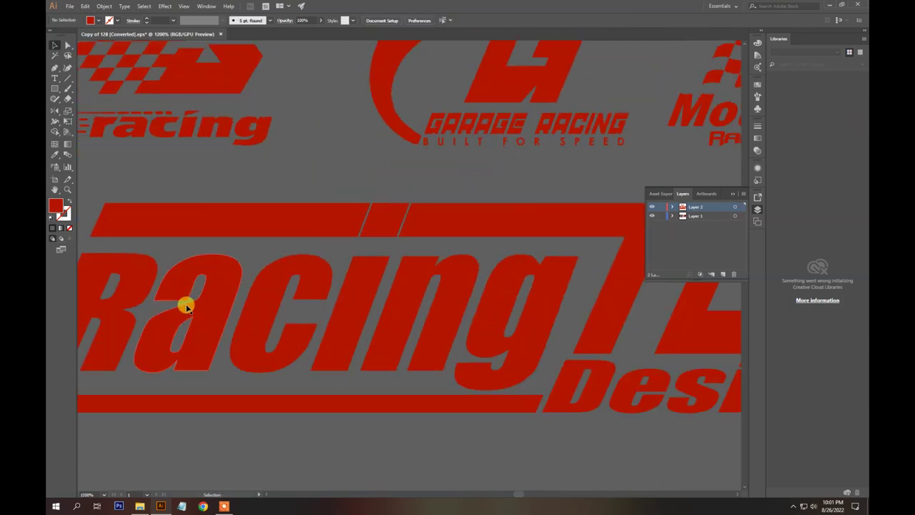
pyautogui.scroll(-4, 329, 295)
pyautogui.moveTo(401, 304); pyautogui.dragTo(535, 327)
pyautogui.scroll(-9, 466, 343)
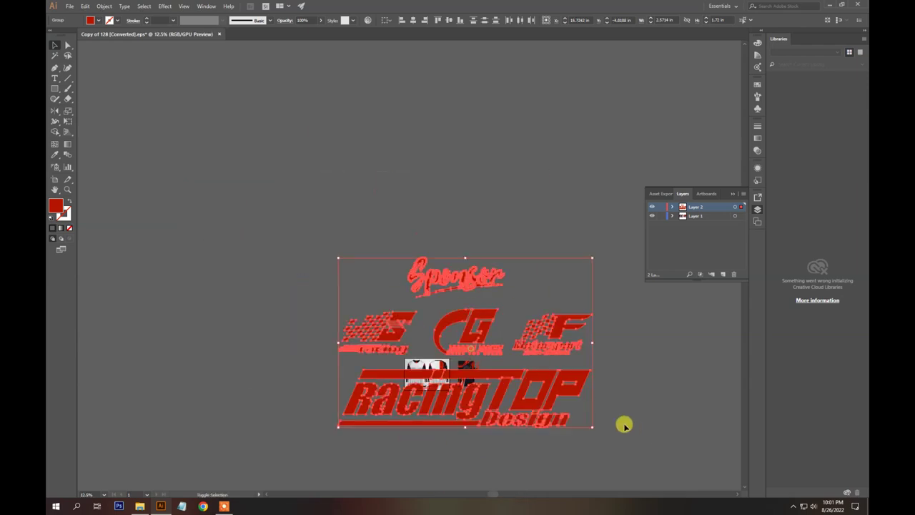
pyautogui.click(609, 319)
pyautogui.press('a')
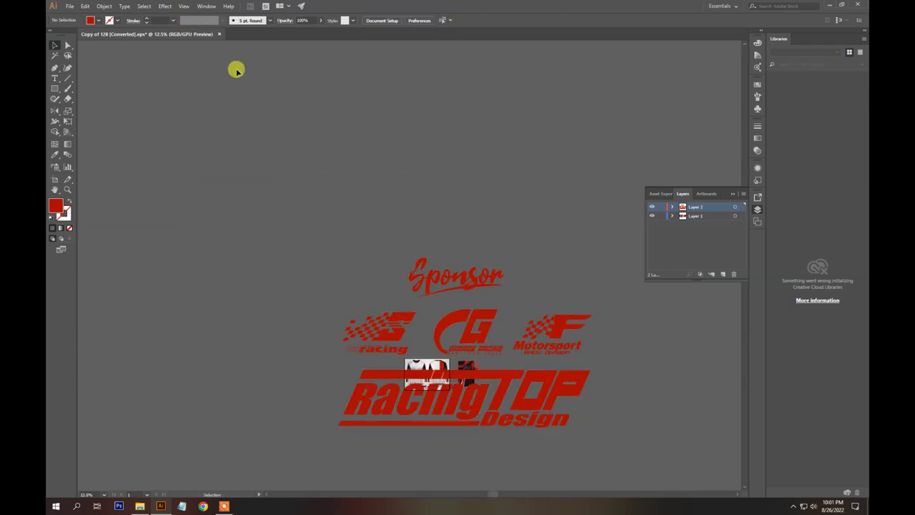
# Step: Close the Copy of 128 file without saving, open the Copy of 138 EPS file from File Explorer and collapse the Layers panel
pyautogui.click(219, 34)
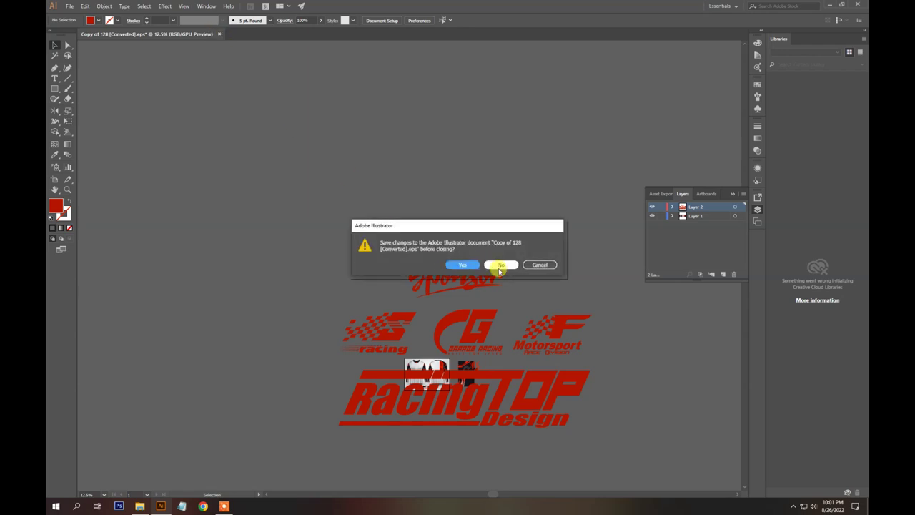
pyautogui.click(493, 264)
pyautogui.click(139, 506)
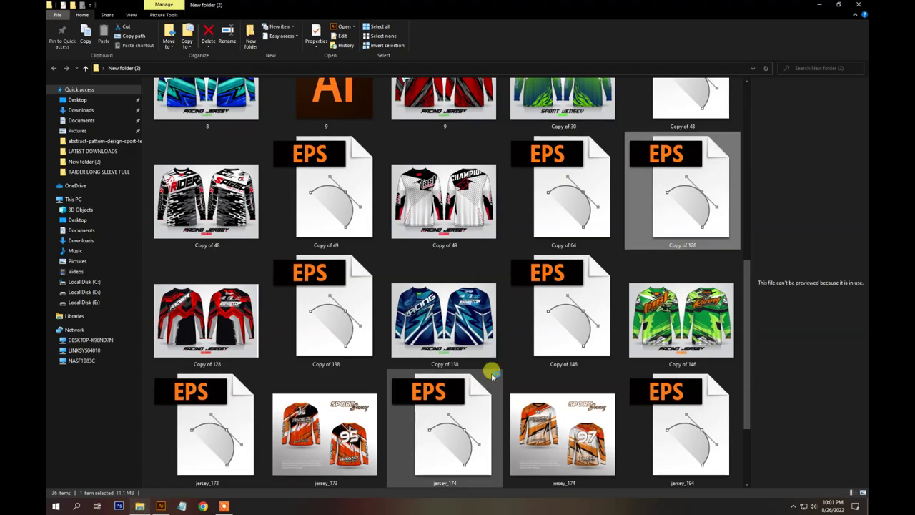
pyautogui.doubleClick(354, 310)
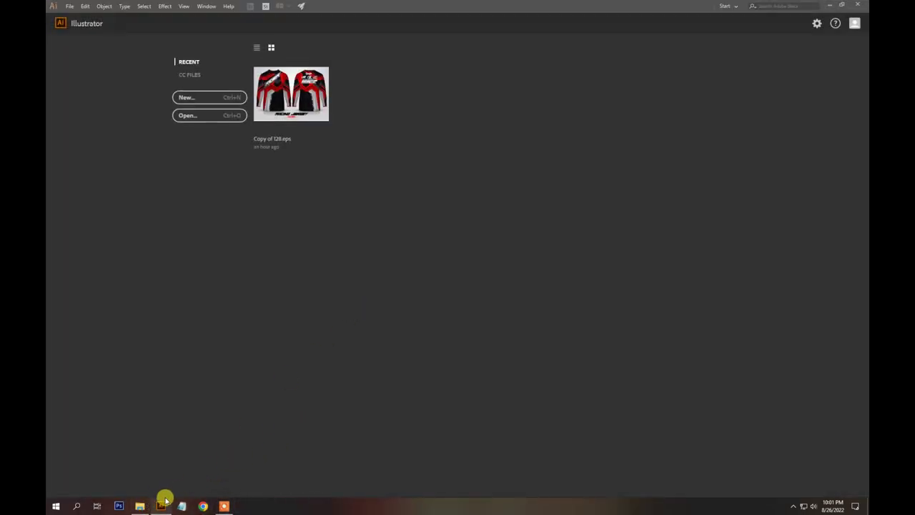
pyautogui.click(140, 507)
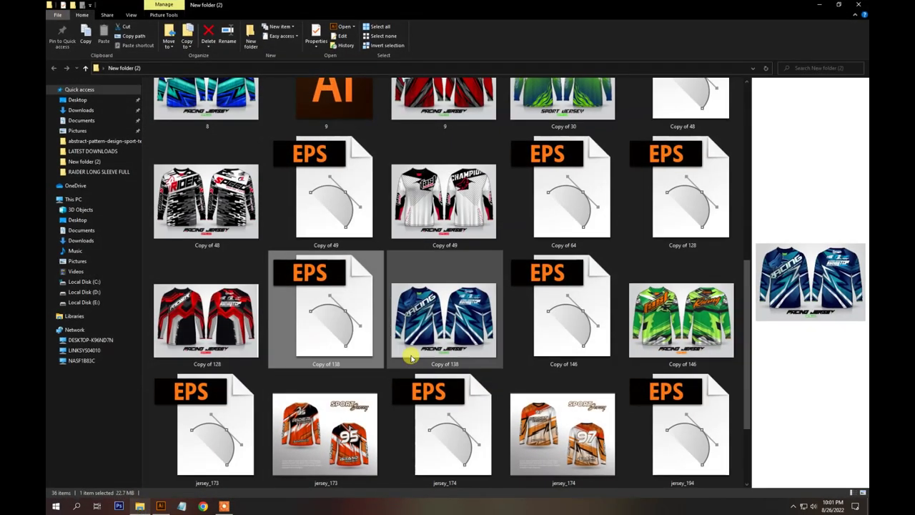
pyautogui.doubleClick(344, 320)
pyautogui.click(497, 265)
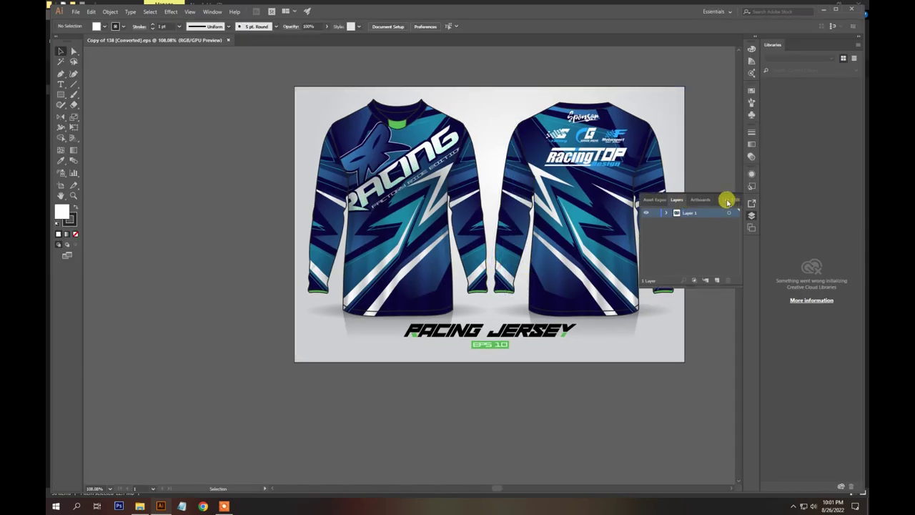
pyautogui.click(727, 201)
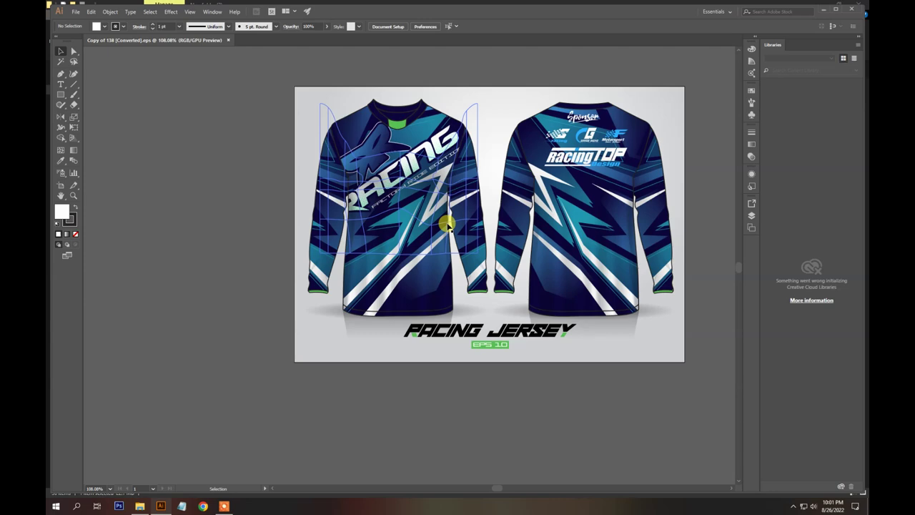
# Step: Move the white shading overlay of both jerseys off the blue design to the empty canvas beside the artboard
pyautogui.click(446, 224)
pyautogui.moveTo(446, 226); pyautogui.dragTo(456, 397)
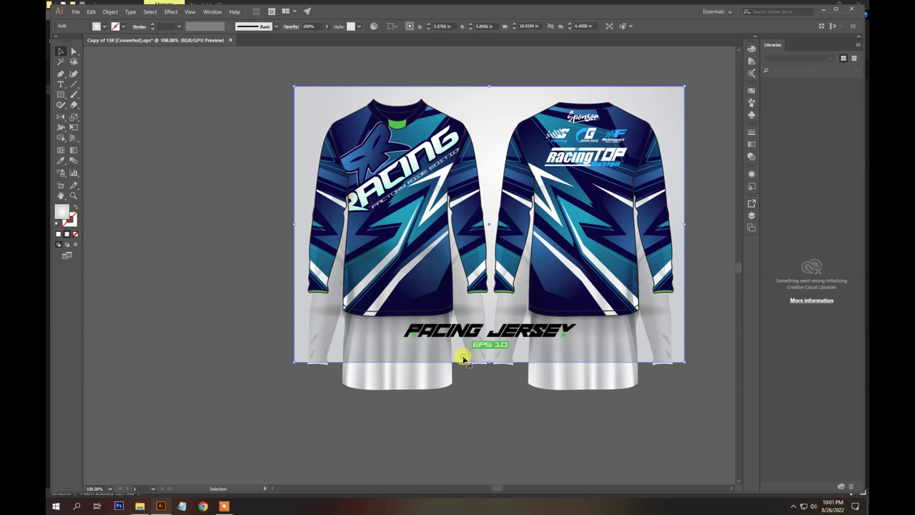
pyautogui.moveTo(426, 368); pyautogui.dragTo(168, 397)
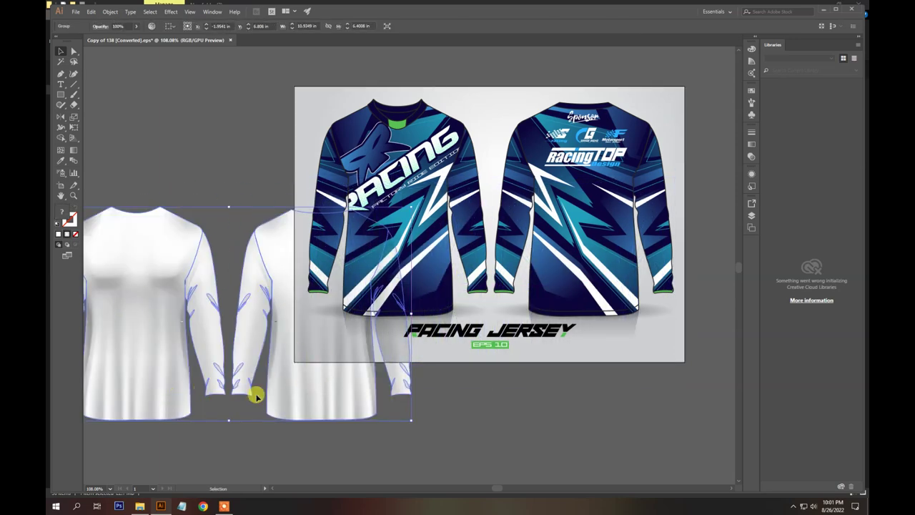
pyautogui.scroll(-1, 169, 357)
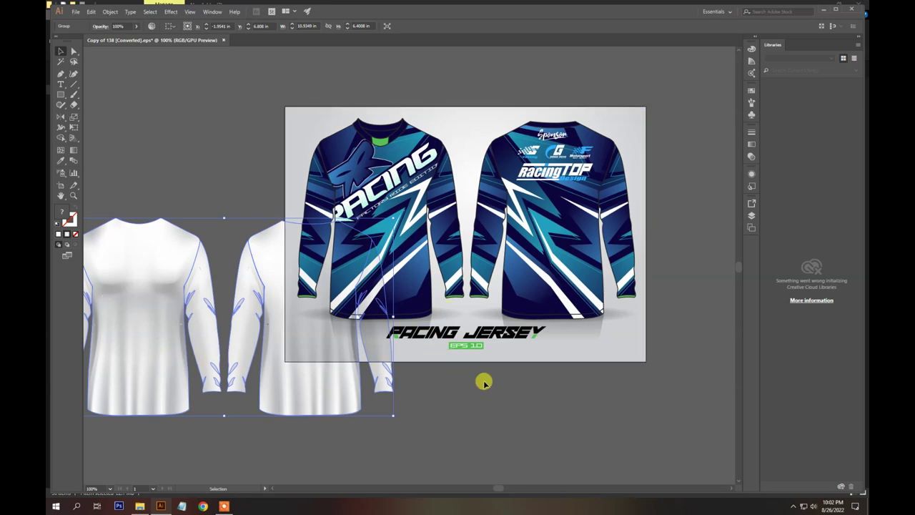
pyautogui.scroll(-3, 486, 373)
pyautogui.scroll(3, 372, 336)
pyautogui.moveTo(388, 368); pyautogui.dragTo(250, 312)
pyautogui.click(437, 124)
# Step: Undo the trial move of the front jersey's left-hand sleeve and isolate that sleeve's clipping mask
pyautogui.click(585, 244)
pyautogui.moveTo(584, 243); pyautogui.dragTo(577, 273)
pyautogui.hotkey('ctrl', 'z')
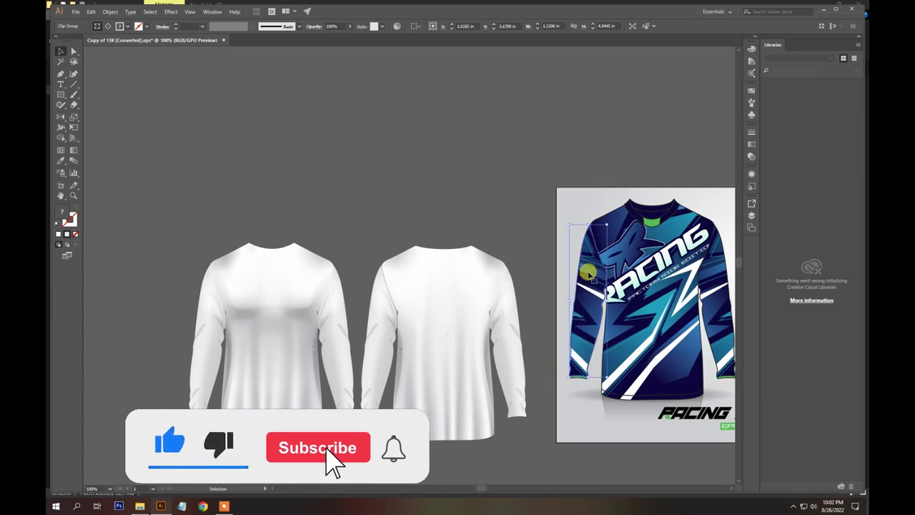
pyautogui.rightClick(592, 275)
pyautogui.moveTo(635, 357)
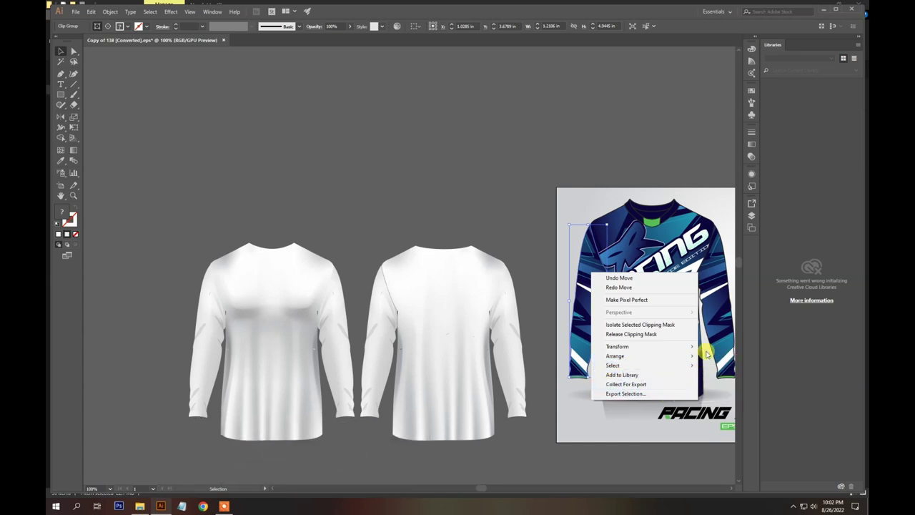
pyautogui.click(679, 324)
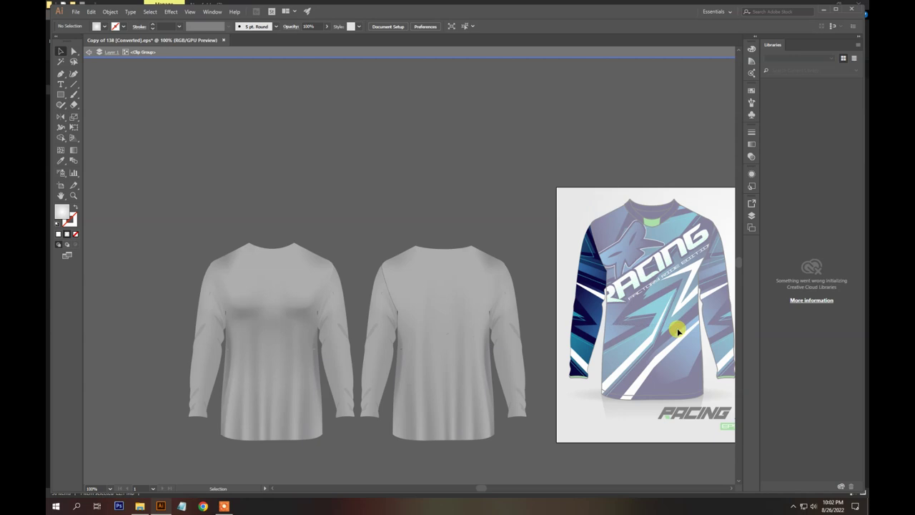
pyautogui.click(600, 306)
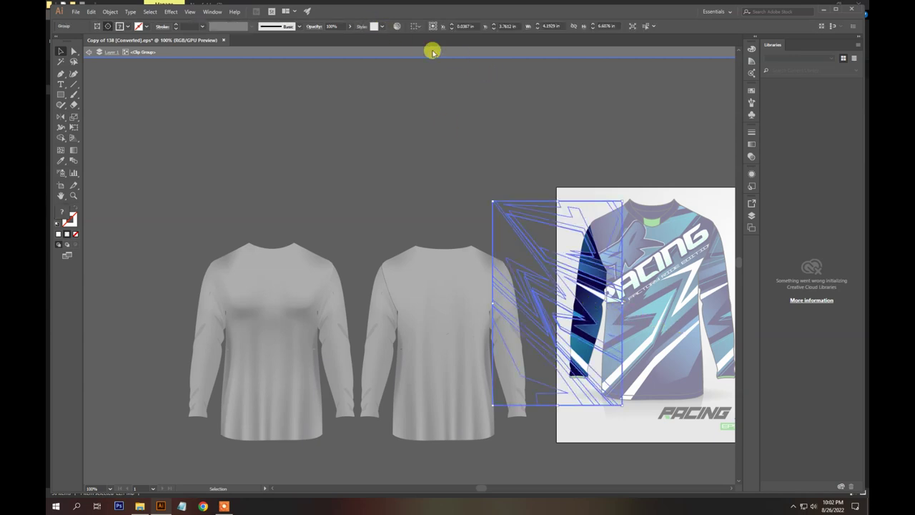
pyautogui.click(212, 12)
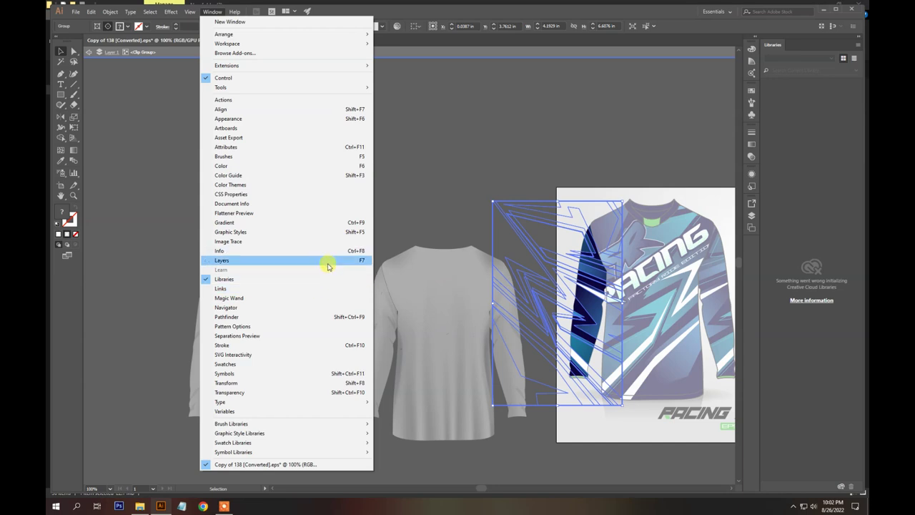
pyautogui.click(308, 336)
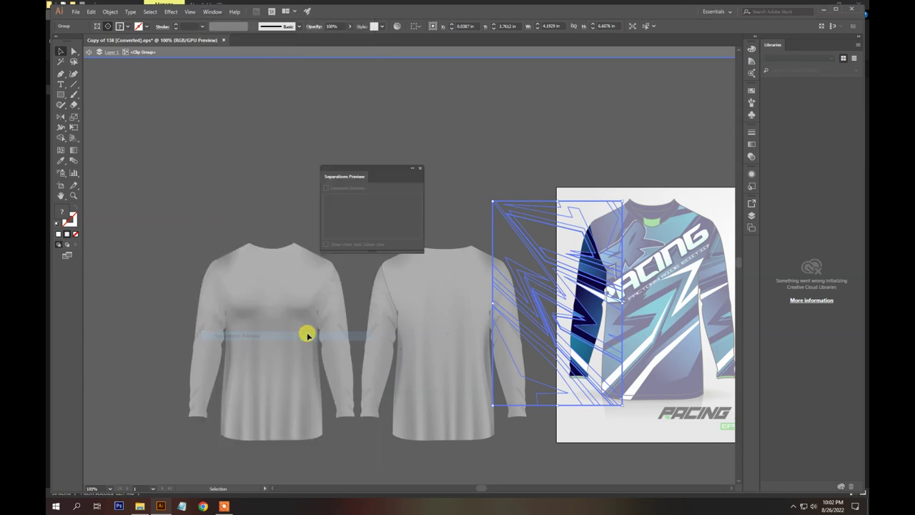
pyautogui.click(420, 169)
pyautogui.click(441, 165)
# Step: Release the clipping mask of the front jersey's left-hand sleeve and move its full pattern onto the canvas beside the artboard
pyautogui.click(599, 333)
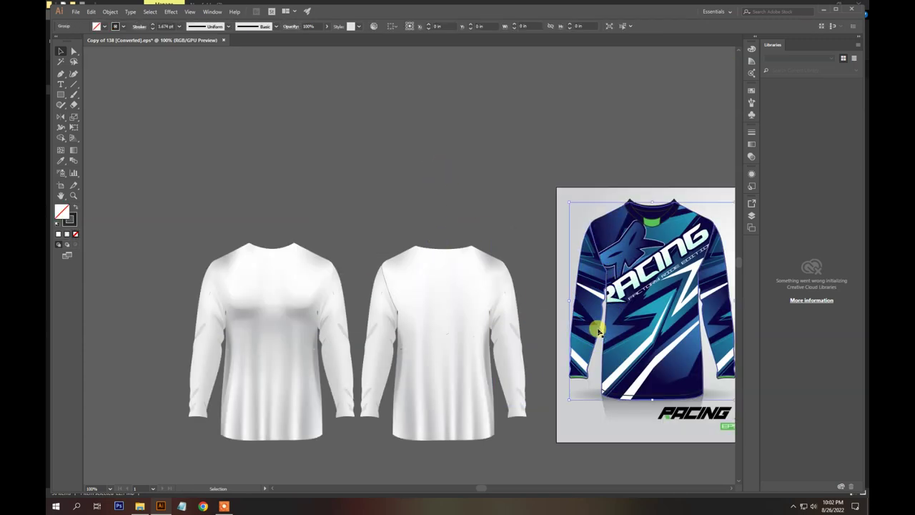
pyautogui.click(598, 329)
pyautogui.rightClick(591, 316)
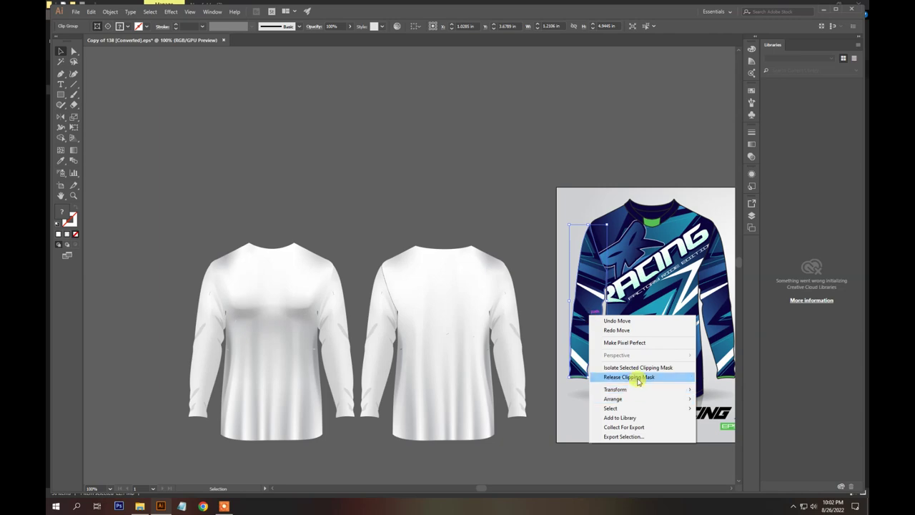
pyautogui.click(638, 377)
pyautogui.moveTo(647, 355); pyautogui.dragTo(480, 405)
pyautogui.click(498, 165)
pyautogui.click(507, 406)
pyautogui.click(460, 190)
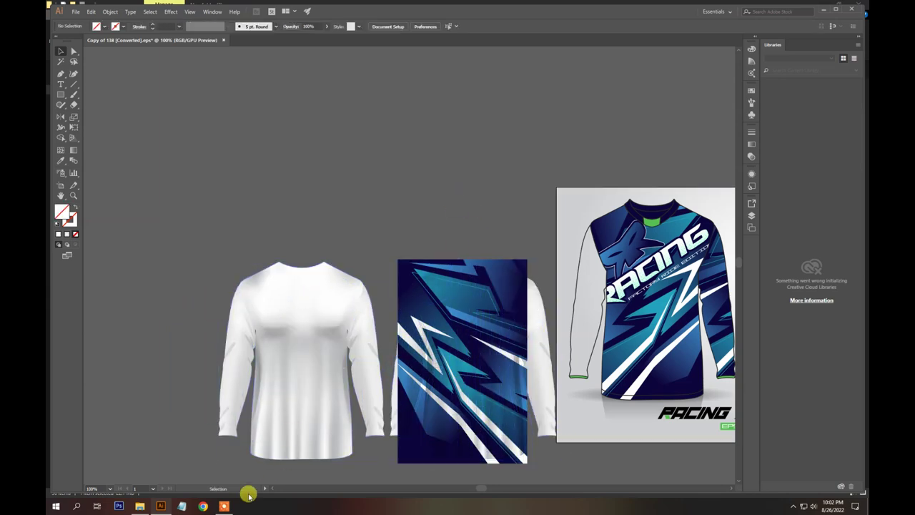
pyautogui.click(225, 505)
pyautogui.click(830, 476)
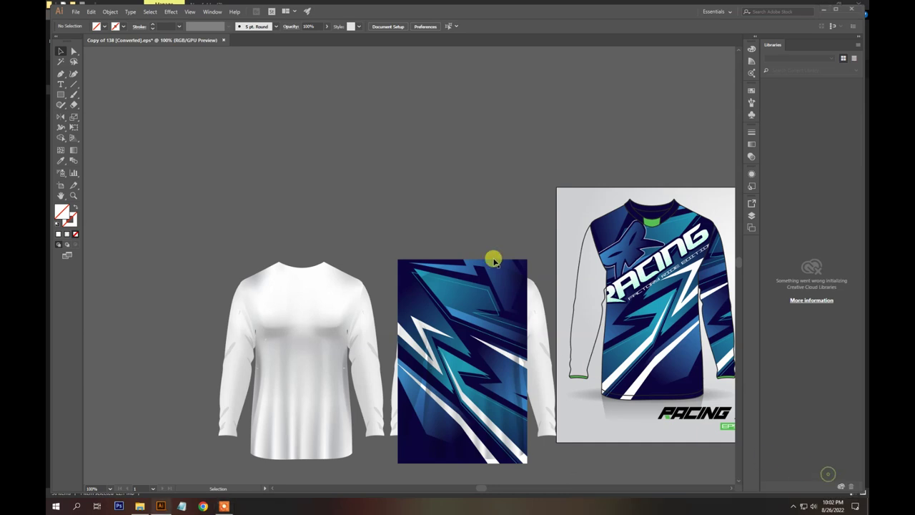
pyautogui.click(510, 320)
pyautogui.click(462, 155)
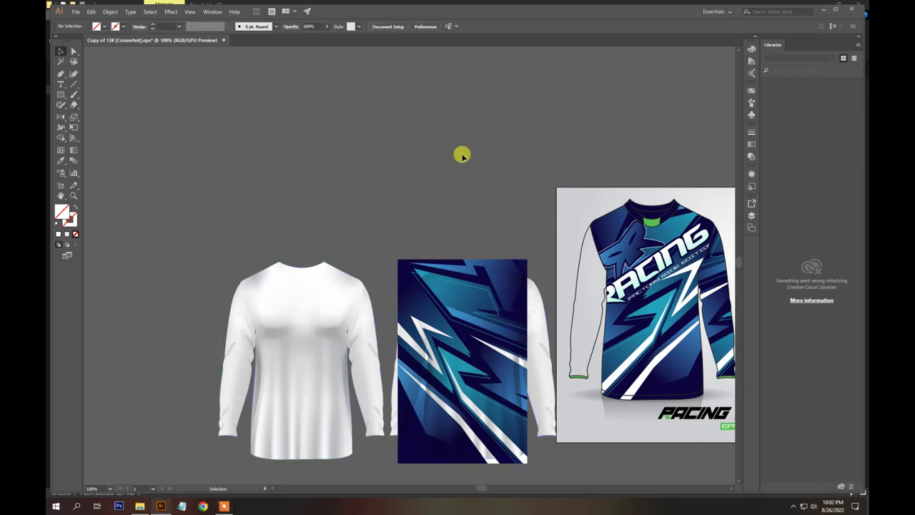
# Step: Shift the released sleeve pattern slightly and move the white shading overlay so that it partly covers the artboard
pyautogui.moveTo(522, 262); pyautogui.dragTo(533, 269)
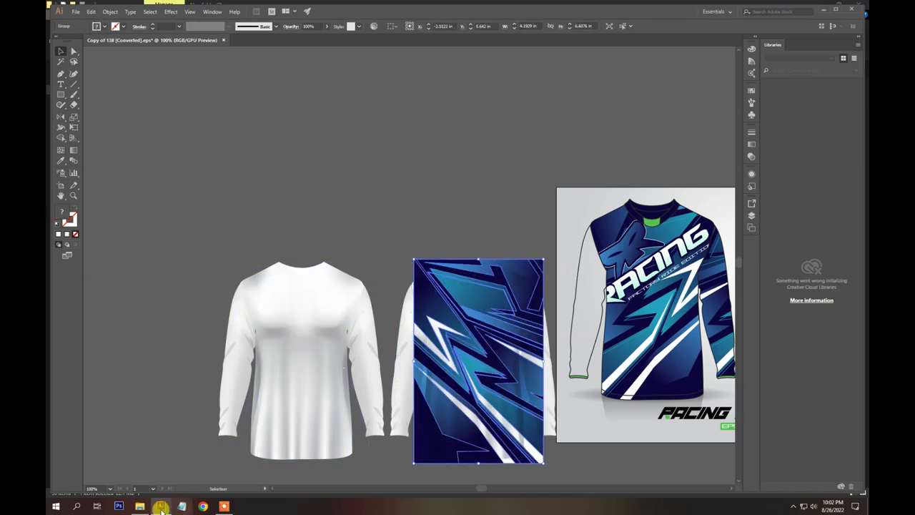
pyautogui.moveTo(474, 415); pyautogui.dragTo(406, 391)
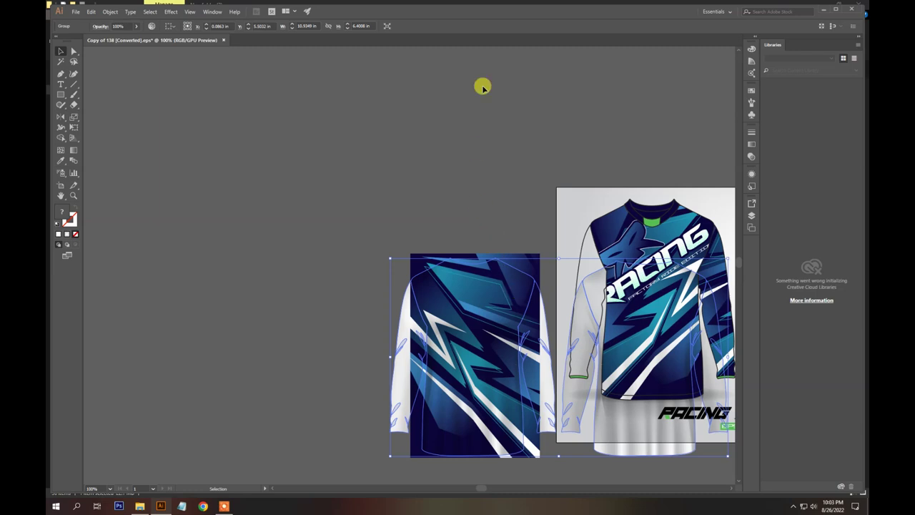
pyautogui.scroll(-4, 383, 136)
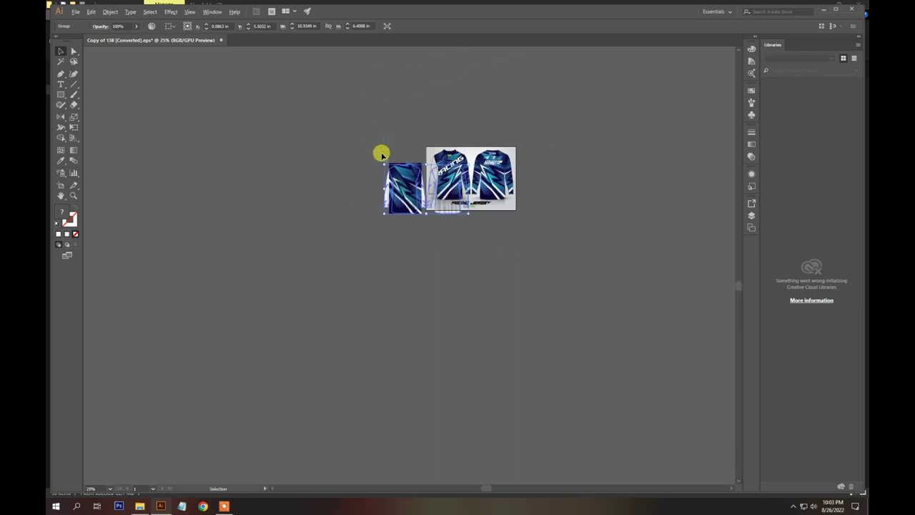
pyautogui.scroll(4, 458, 172)
pyautogui.click(511, 129)
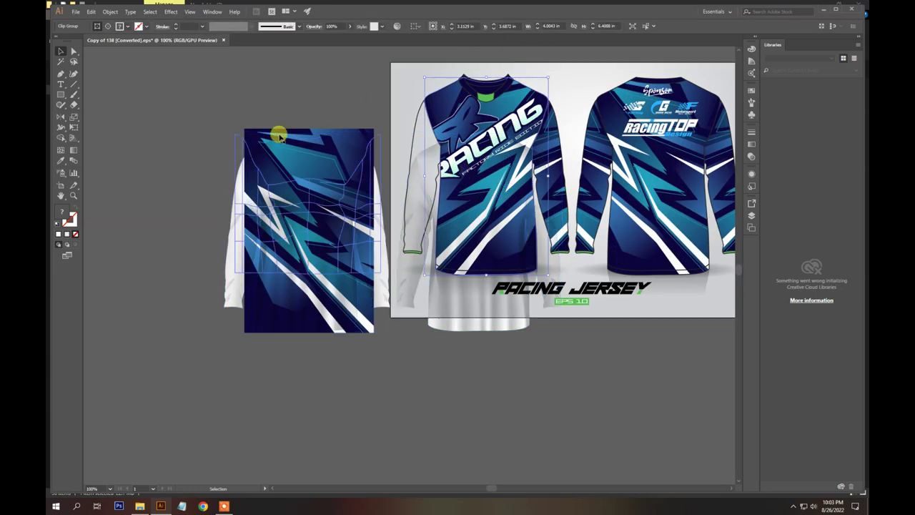
pyautogui.click(352, 239)
# Step: Close the Copy of 138 file without saving and open the Copy of 146 EPS file from File Explorer, declining the 9-slice scaling option
pyautogui.click(223, 40)
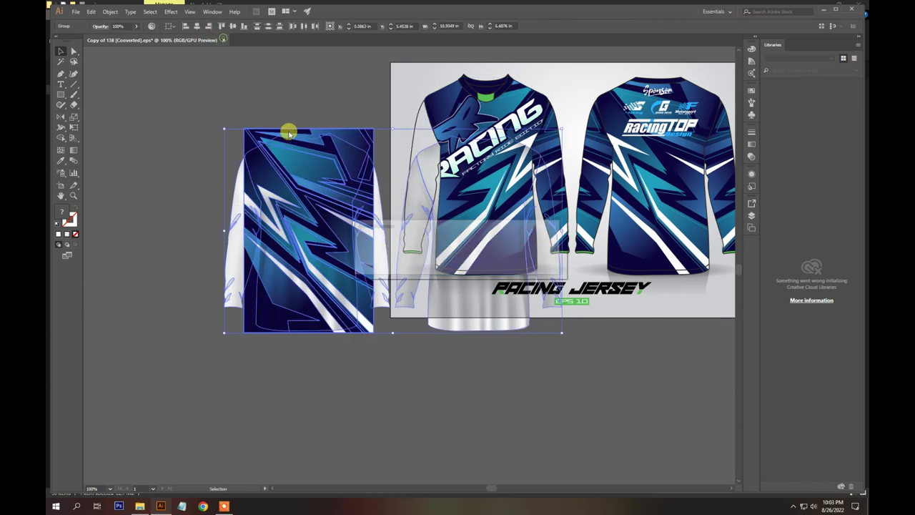
pyautogui.click(495, 266)
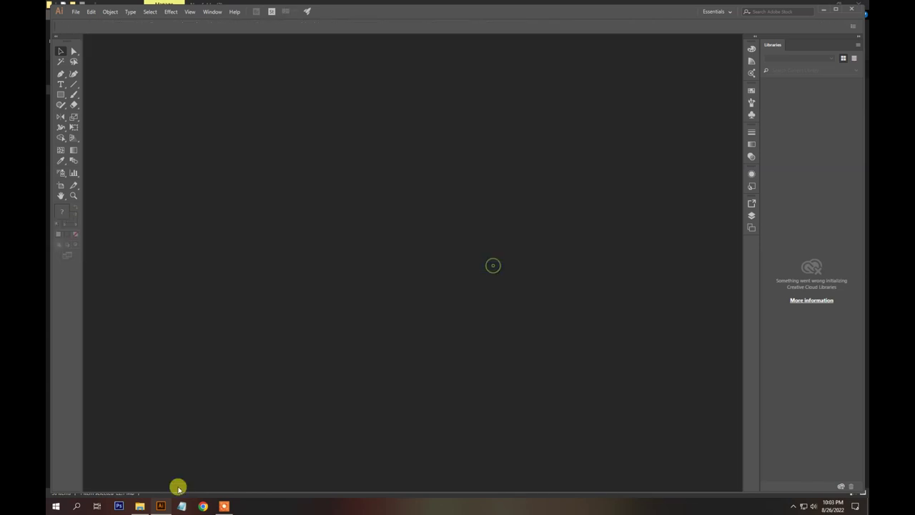
pyautogui.click(140, 506)
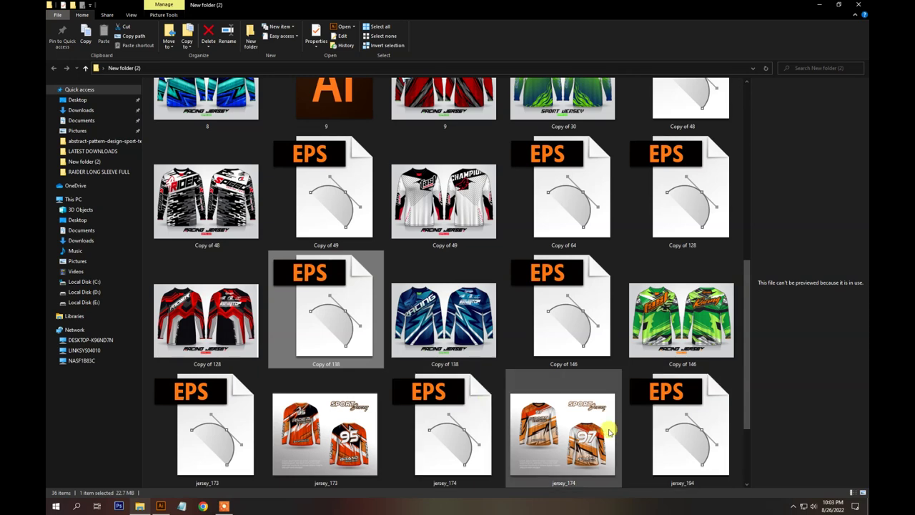
pyautogui.click(555, 315)
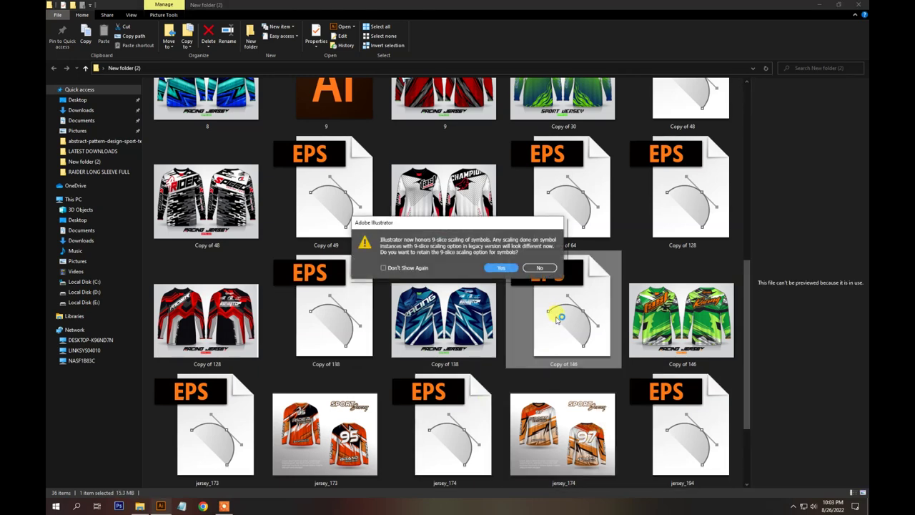
pyautogui.click(548, 267)
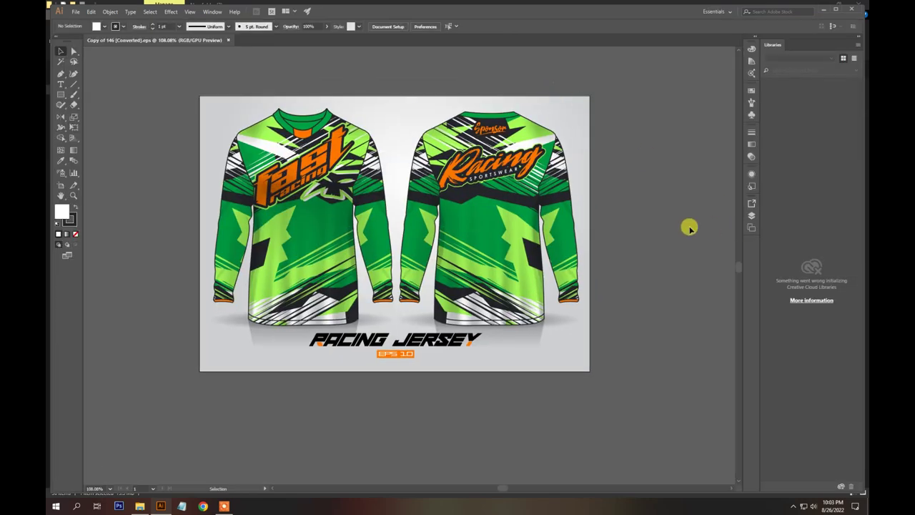
# Step: Pull the white shading overlay away from both green jerseys and delete it
pyautogui.click(497, 189)
pyautogui.moveTo(499, 201); pyautogui.dragTo(542, 282)
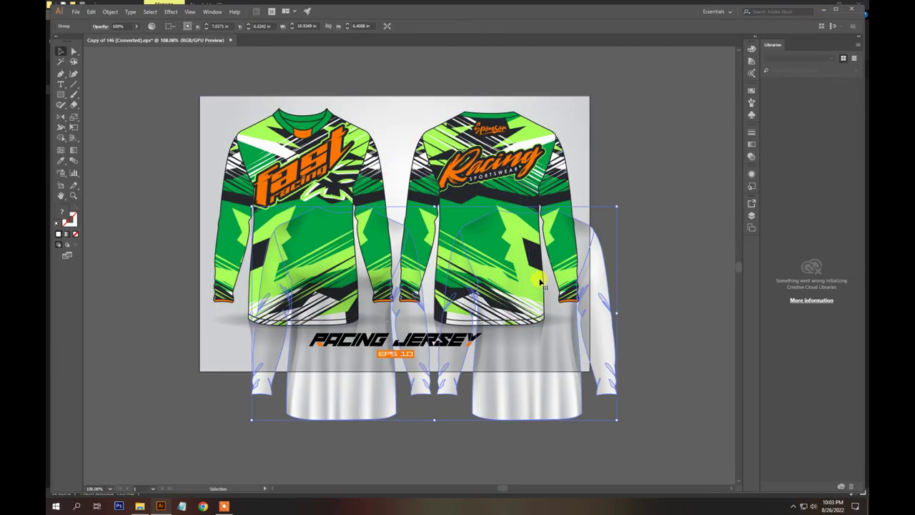
pyautogui.press('Escape')
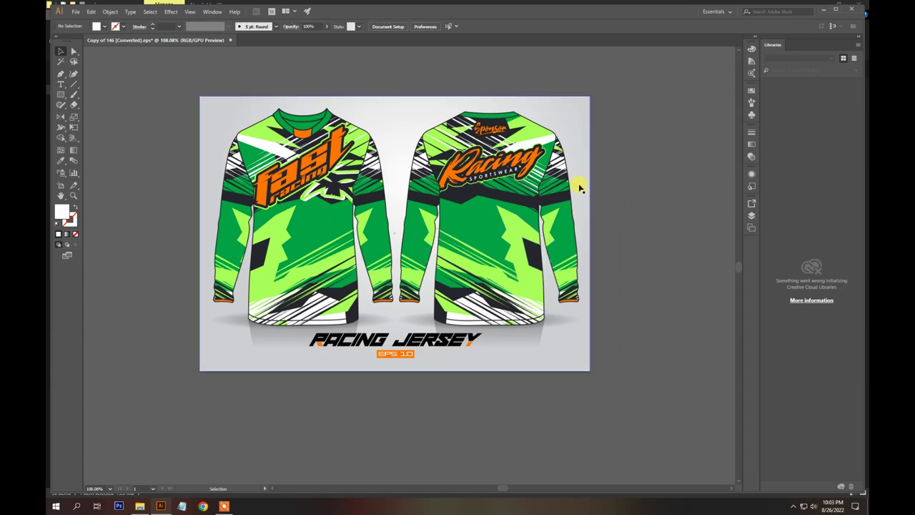
# Step: Release the clipping mask of the back jersey's body and move its full green pattern onto the canvas beside the artboard
pyautogui.click(489, 250)
pyautogui.rightClick(488, 251)
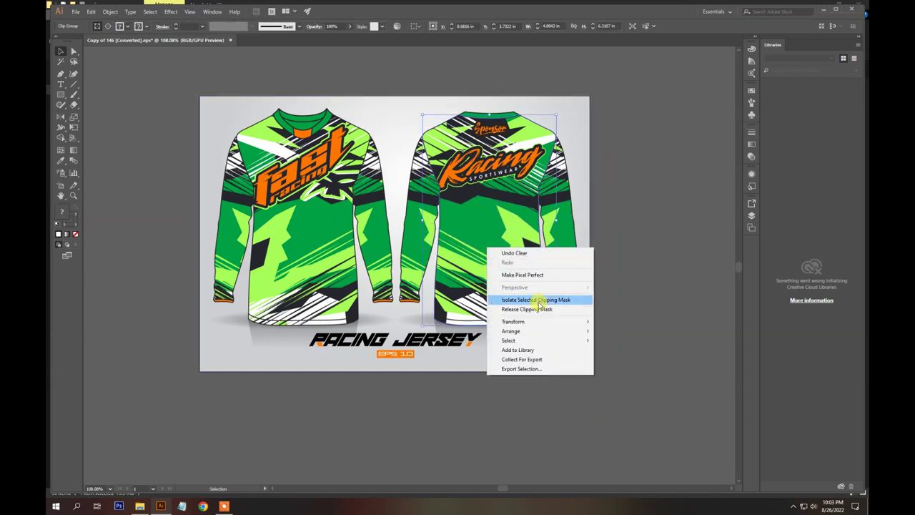
pyautogui.click(537, 308)
pyautogui.click(647, 250)
pyautogui.click(494, 249)
pyautogui.moveTo(493, 249); pyautogui.dragTo(655, 276)
pyautogui.click(652, 427)
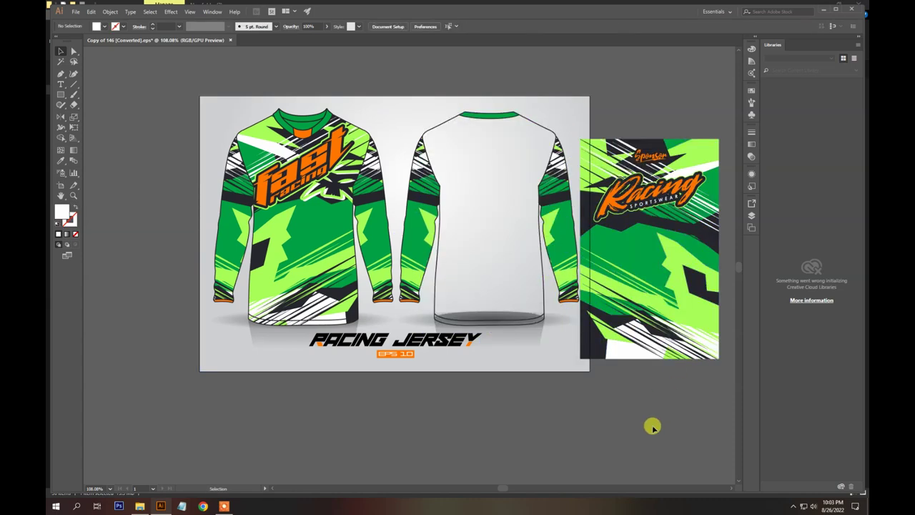
# Step: Isolate the released pattern group, move its Racing Sportswear logo up towards the pattern's right-hand edge and select the Sponsor text
pyautogui.click(633, 205)
pyautogui.doubleClick(633, 205)
pyautogui.moveTo(633, 205); pyautogui.dragTo(683, 171)
pyautogui.click(648, 155)
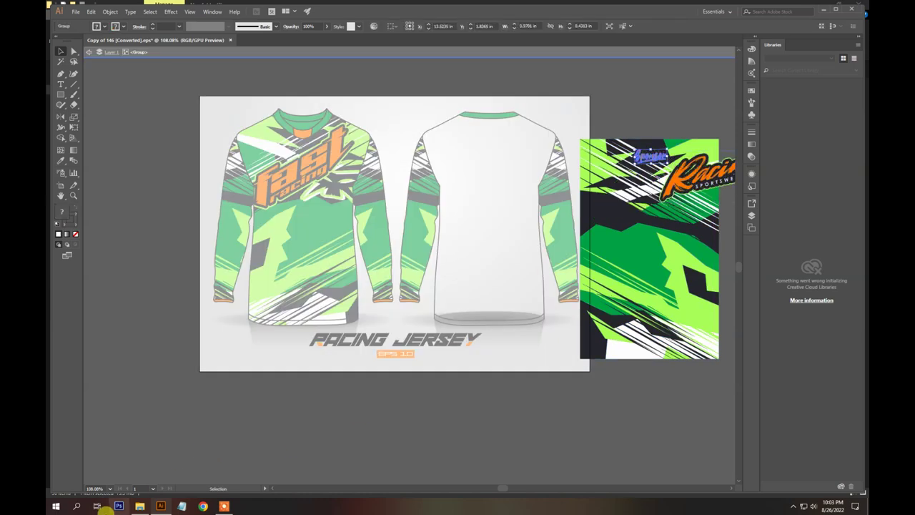
# Step: Switch to File Explorer and preview the jersey_173 and jersey_194 EPS files
pyautogui.click(137, 507)
pyautogui.scroll(-2, 531, 400)
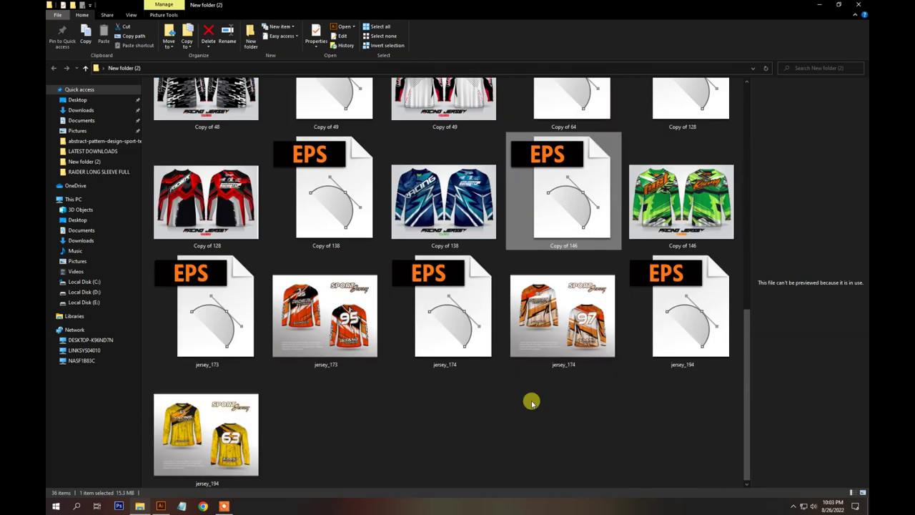
pyautogui.click(207, 286)
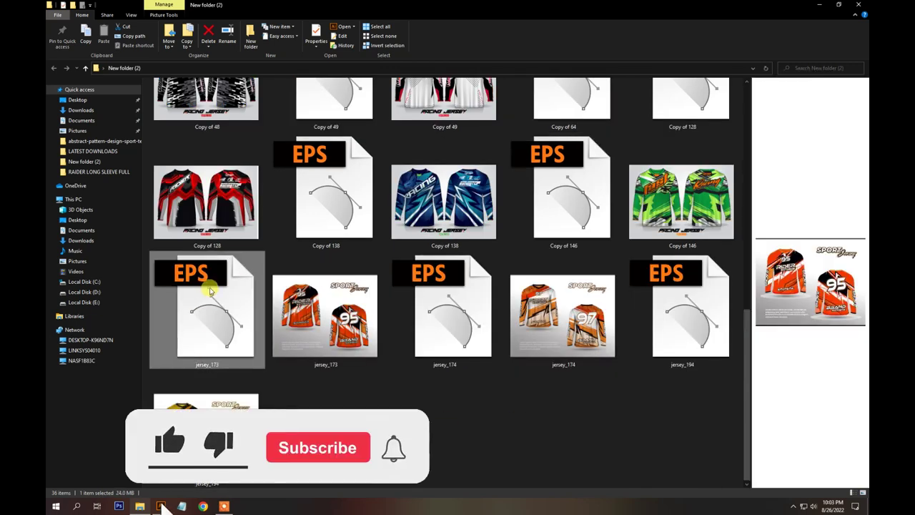
pyautogui.click(687, 289)
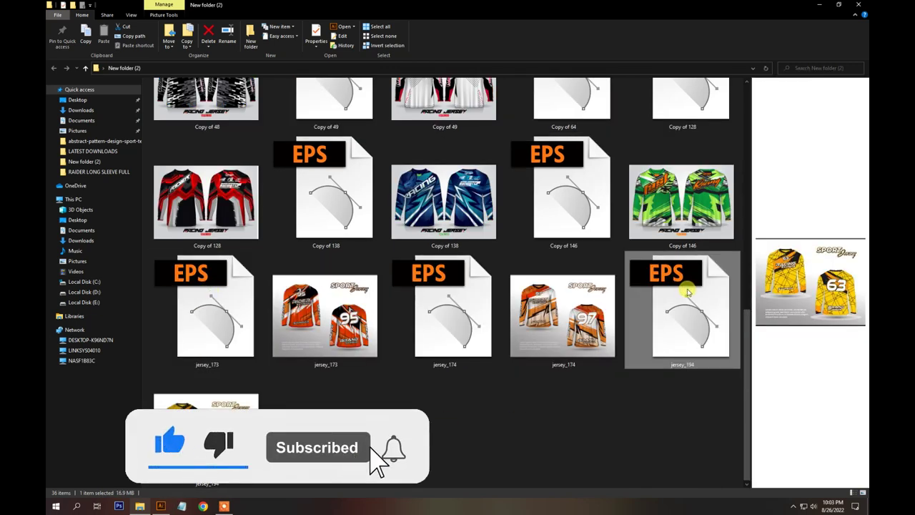
# Step: Open the template file 5.ai from the folder and close the Copy of 146 file without saving
pyautogui.scroll(10, 672, 299)
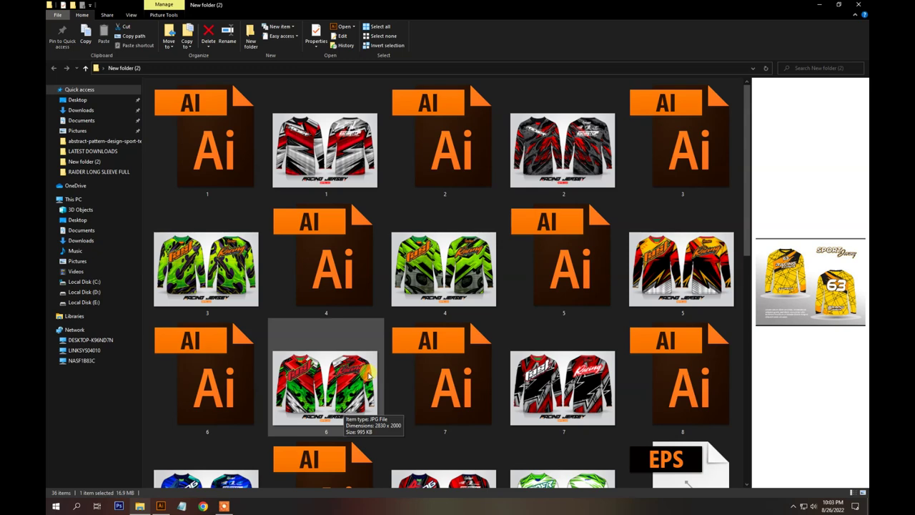
pyautogui.click(547, 252)
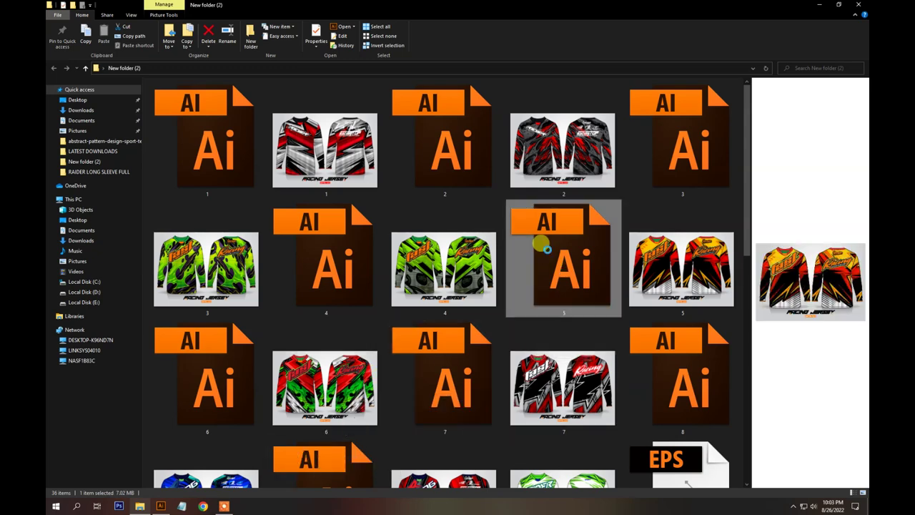
pyautogui.doubleClick(547, 252)
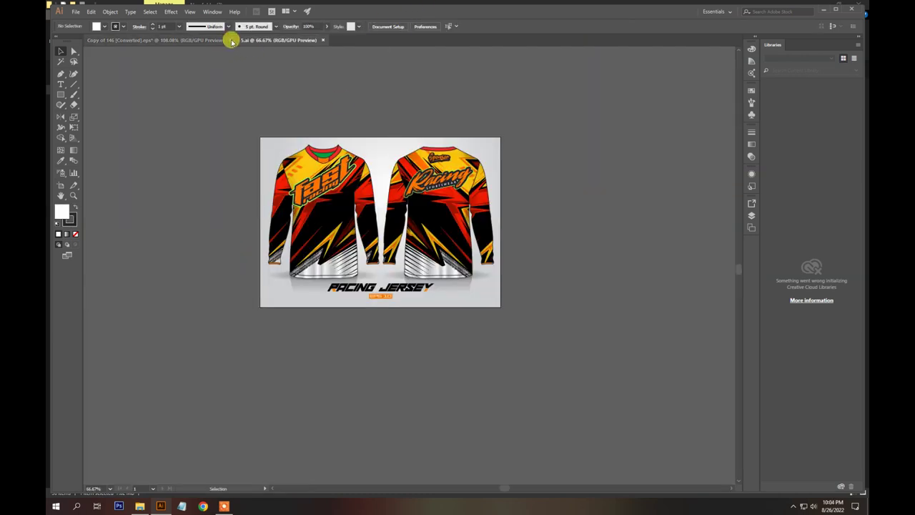
pyautogui.click(230, 40)
pyautogui.click(506, 265)
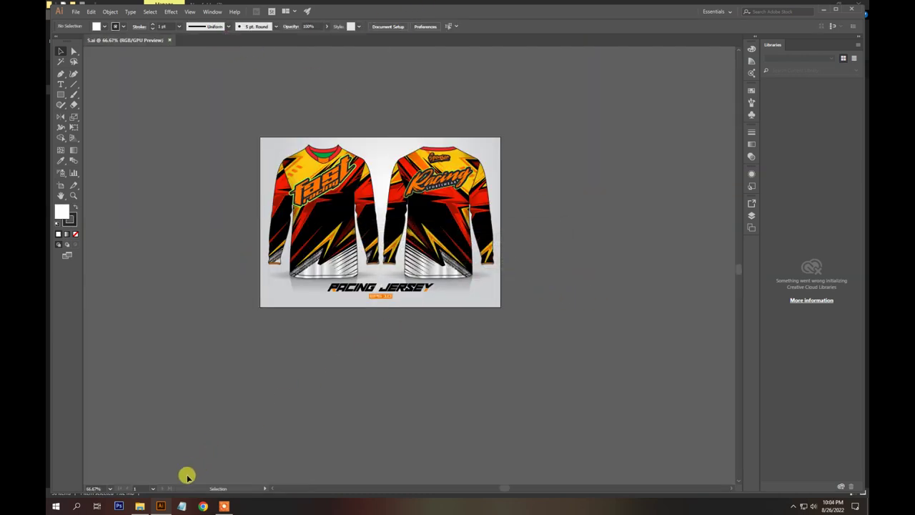
# Step: Return to File Explorer and open the template file 4.ai in Illustrator
pyautogui.click(142, 507)
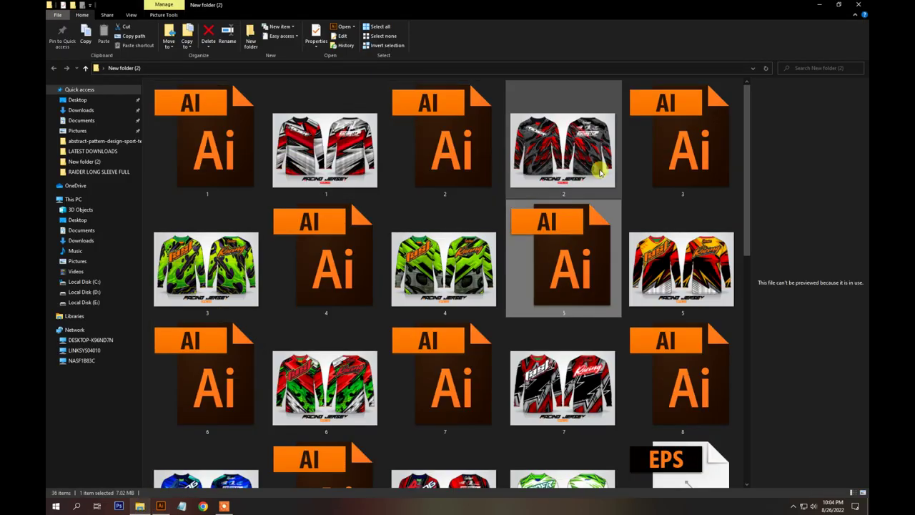
pyautogui.click(437, 236)
pyautogui.click(318, 254)
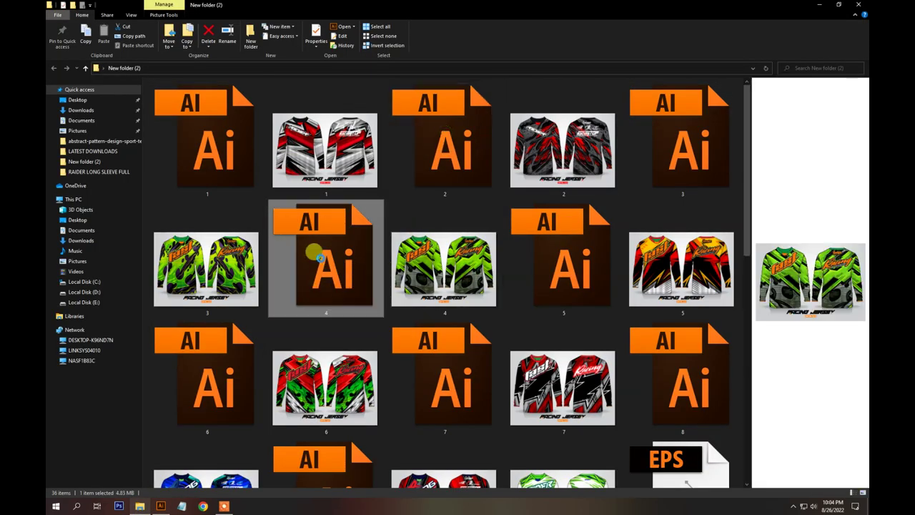
pyautogui.doubleClick(322, 259)
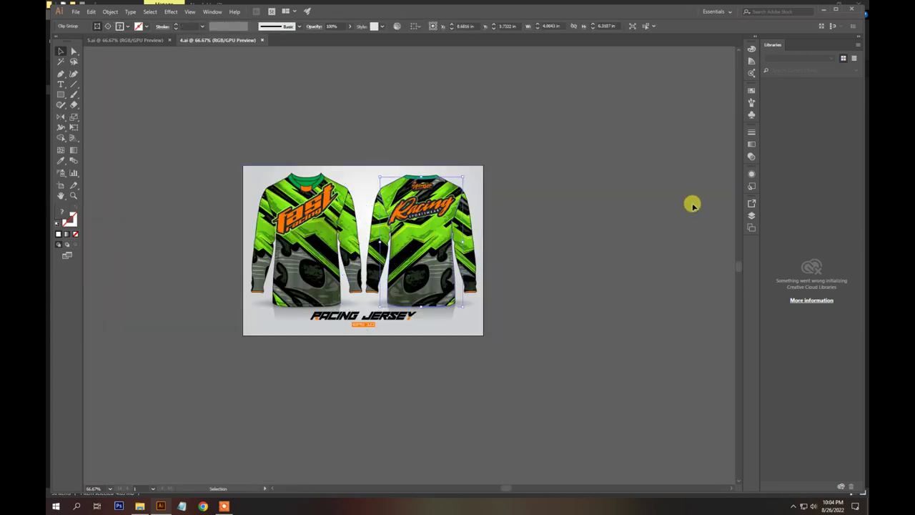
# Step: Close the 4.ai and 5.ai files and preview template file 3 in File Explorer
pyautogui.click(262, 40)
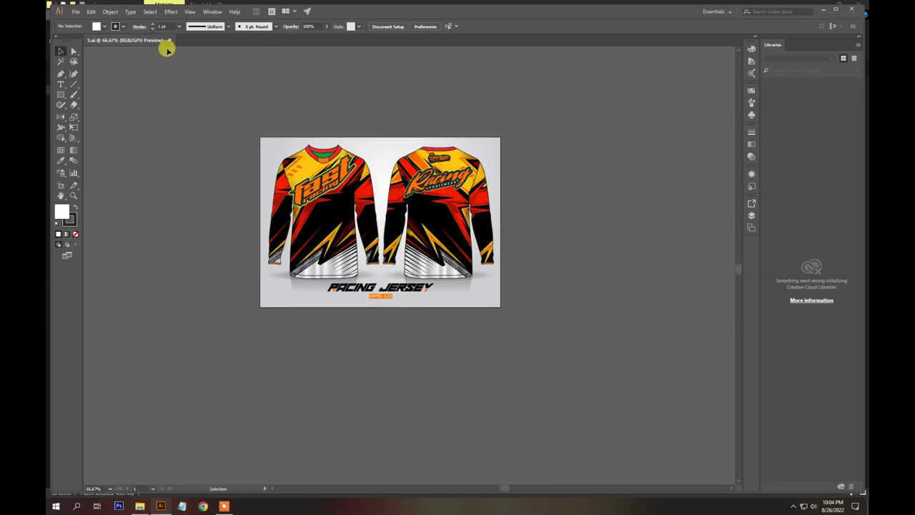
pyautogui.click(169, 41)
pyautogui.click(139, 506)
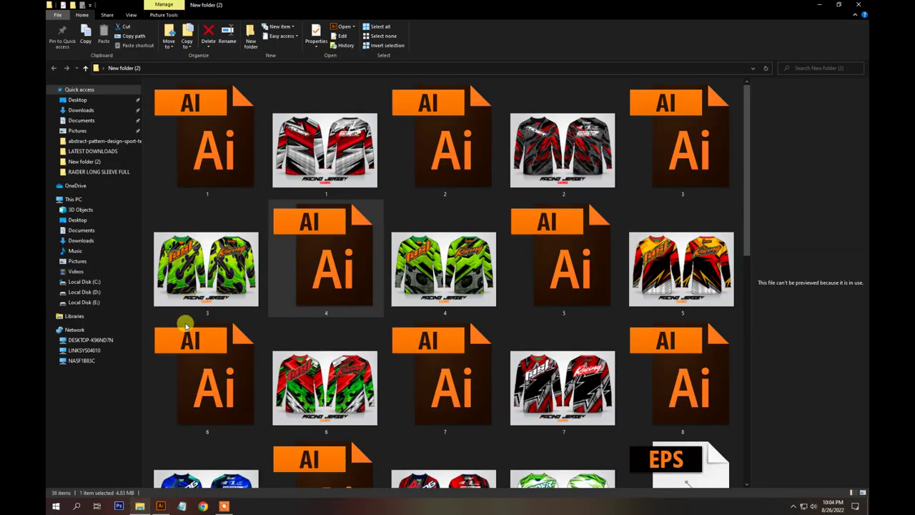
pyautogui.click(690, 163)
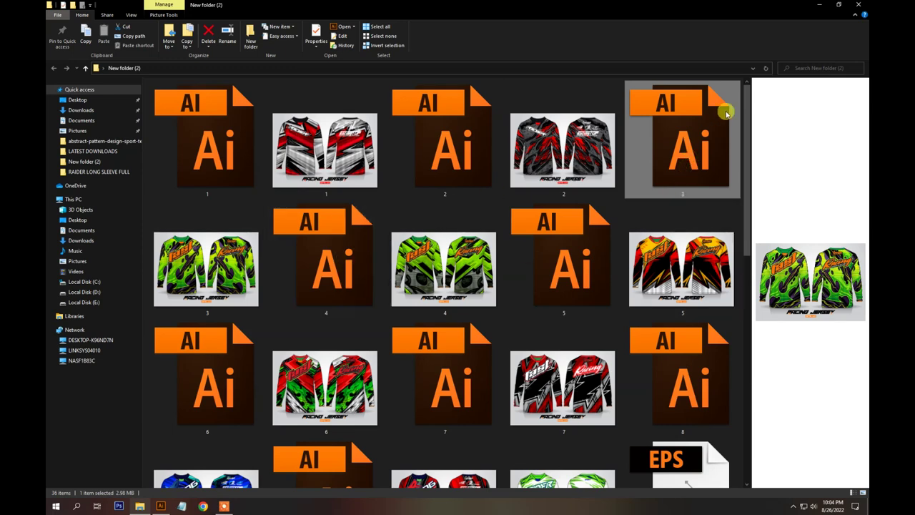
# Step: Open template file 3.ai in Illustrator and select the front jersey's pattern clip group
pyautogui.doubleClick(646, 150)
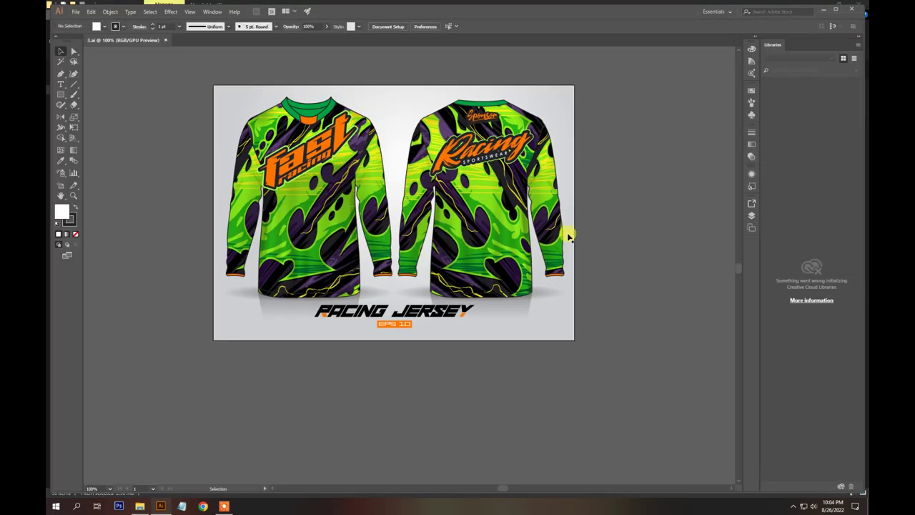
pyautogui.click(492, 215)
pyautogui.click(672, 146)
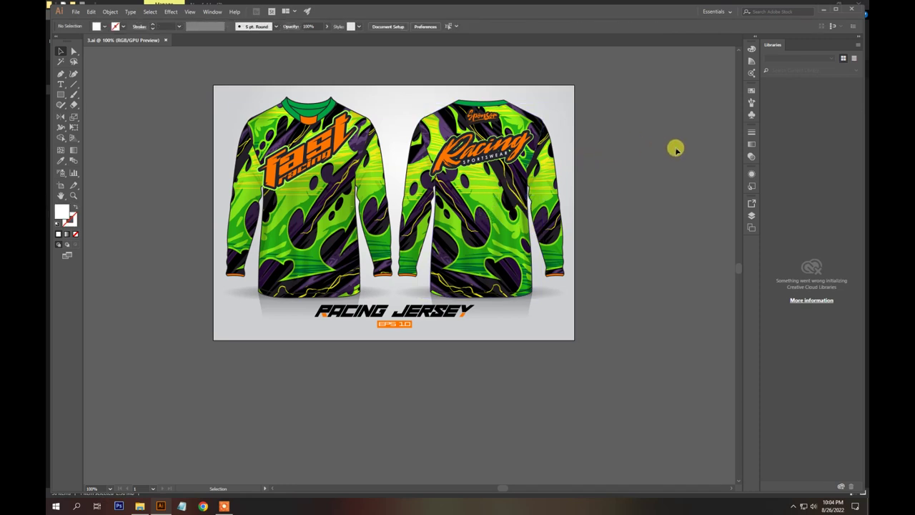
pyautogui.click(352, 230)
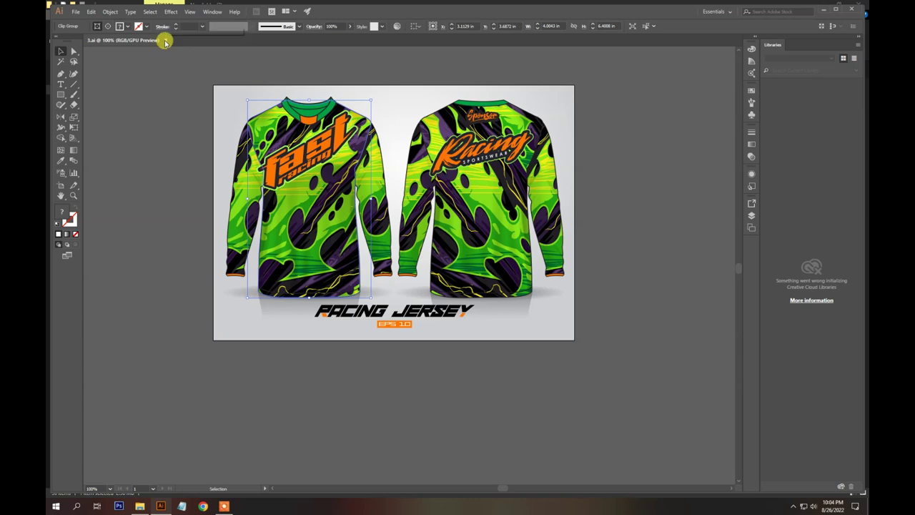
# Step: Close 3.ai and open template file 6.ai from File Explorer
pyautogui.click(164, 40)
pyautogui.click(152, 507)
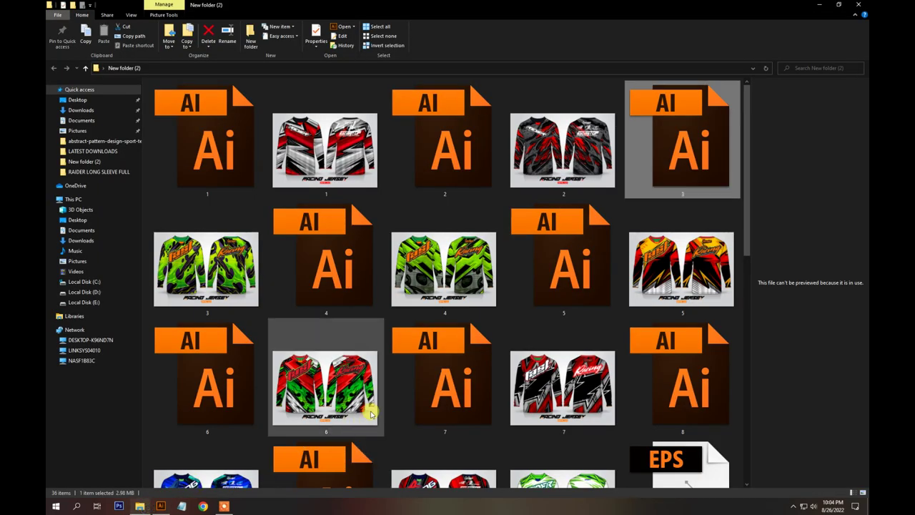
pyautogui.click(193, 375)
pyautogui.doubleClick(194, 377)
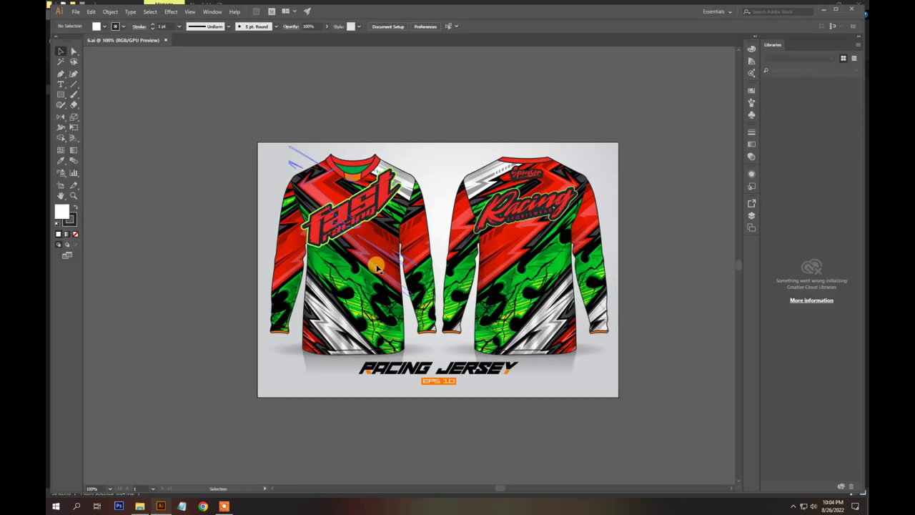
# Step: Move the front jersey's body pattern off the garment to show it is separate, and undo the move
pyautogui.click(377, 267)
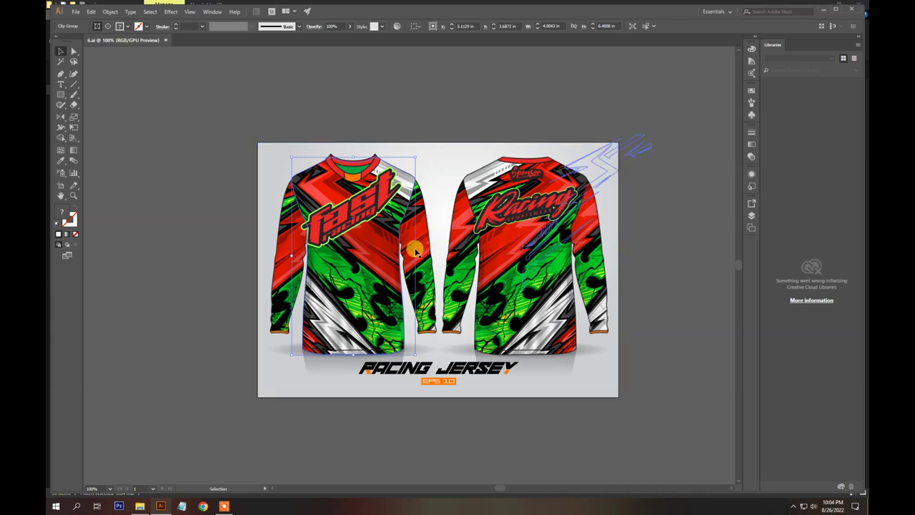
pyautogui.moveTo(377, 285); pyautogui.dragTo(442, 272)
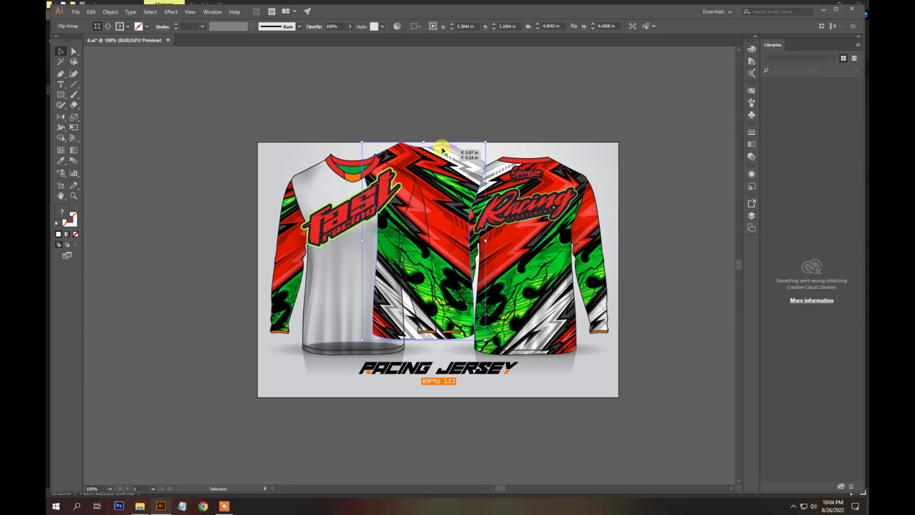
pyautogui.hotkey('ctrl', 'z')
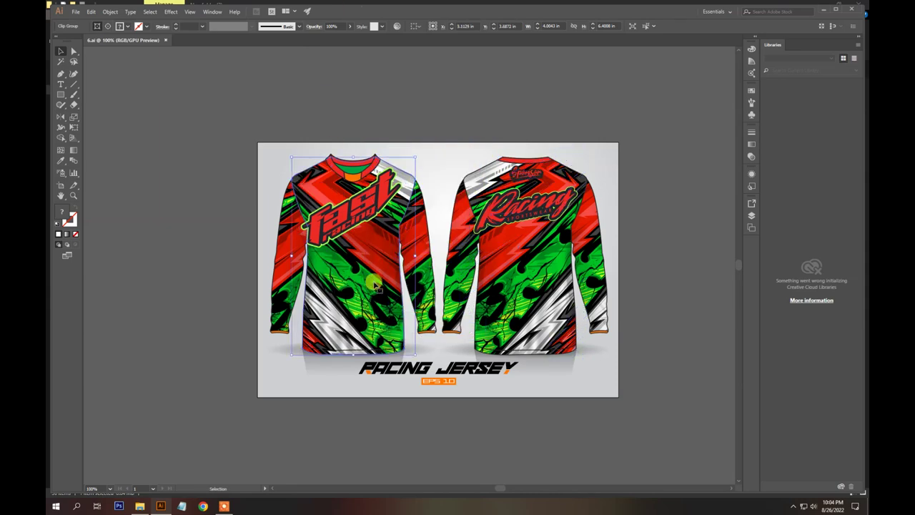
# Step: Isolate the front body pattern group, open Recolor Artwork for it and move the dialog clear of the front jersey
pyautogui.doubleClick(374, 285)
pyautogui.doubleClick(372, 244)
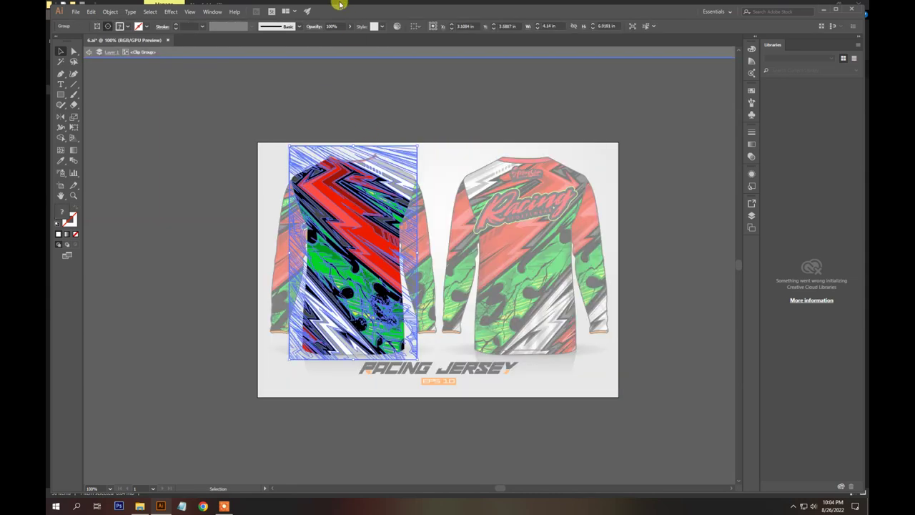
pyautogui.click(397, 27)
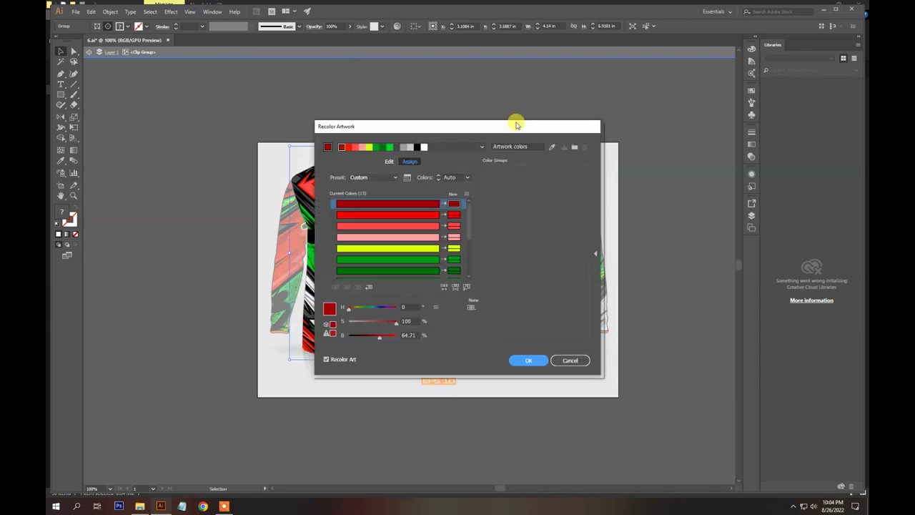
pyautogui.moveTo(516, 125); pyautogui.dragTo(724, 130)
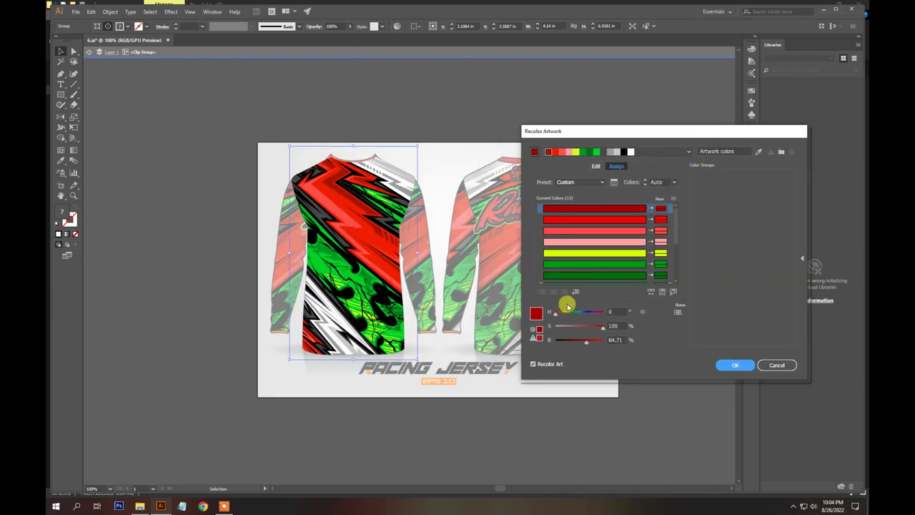
# Step: Randomly change the color order of the front body pattern repeatedly to preview different color variations
pyautogui.click(650, 295)
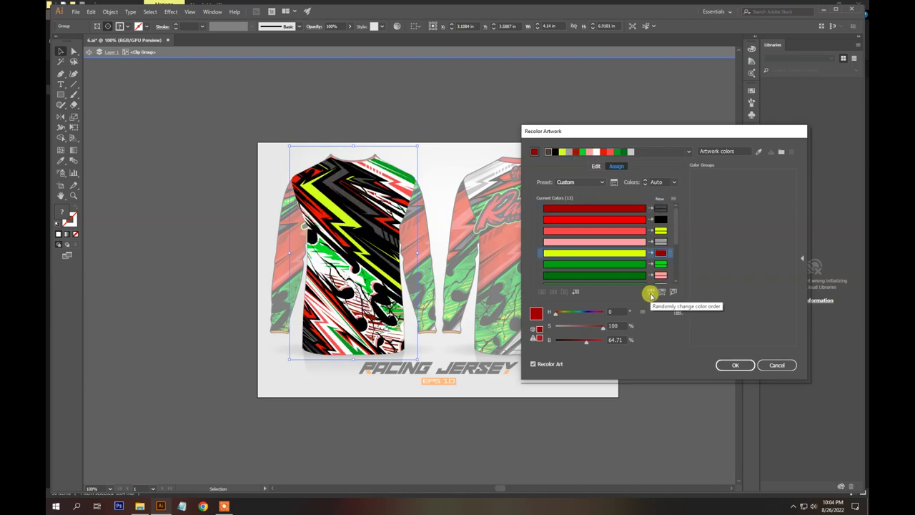
pyautogui.click(651, 295)
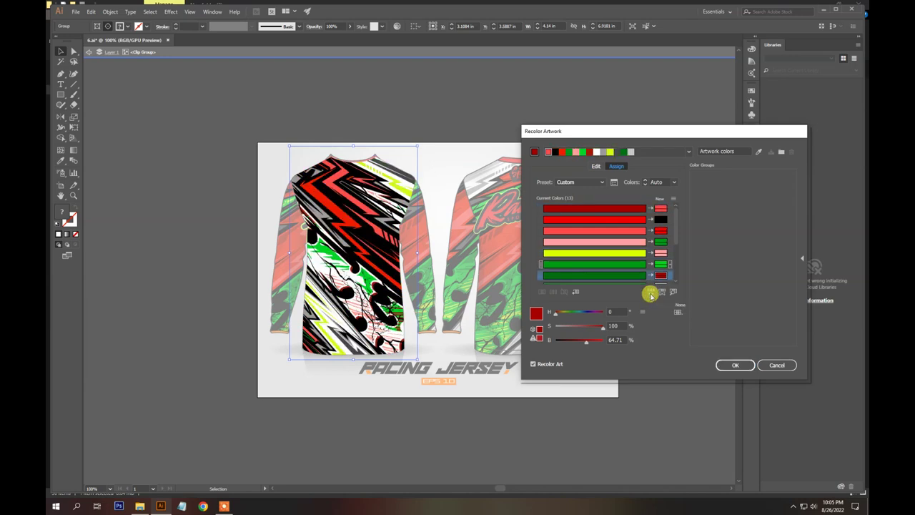
pyautogui.click(651, 295)
pyautogui.click(651, 295)
pyautogui.click(651, 294)
pyautogui.click(651, 295)
pyautogui.click(650, 294)
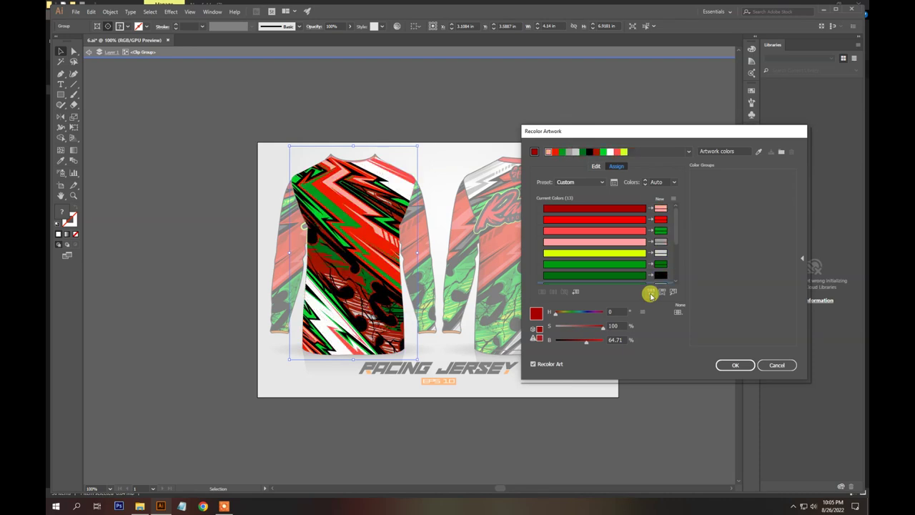
pyautogui.click(650, 295)
pyautogui.click(651, 294)
pyautogui.click(651, 295)
pyautogui.click(650, 294)
pyautogui.click(650, 295)
pyautogui.click(651, 295)
pyautogui.click(651, 295)
pyautogui.click(650, 295)
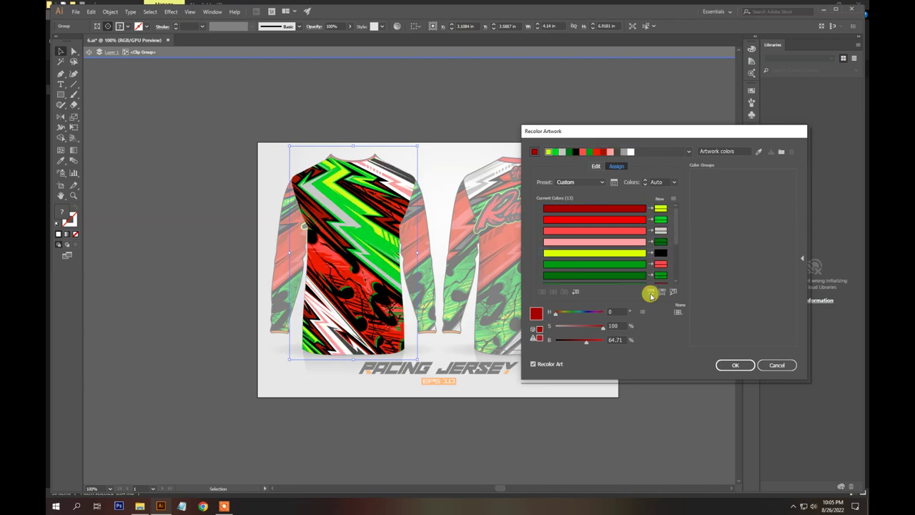
# Step: Randomly change the saturation and brightness of the shuffled pattern colors and cancel the recoloring
pyautogui.click(660, 295)
pyautogui.click(660, 296)
pyautogui.click(660, 295)
pyautogui.click(660, 296)
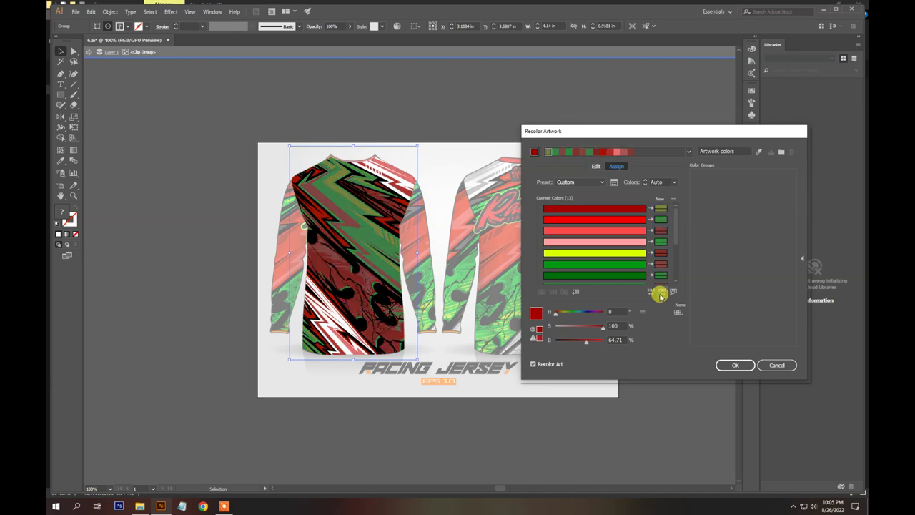
pyautogui.click(776, 365)
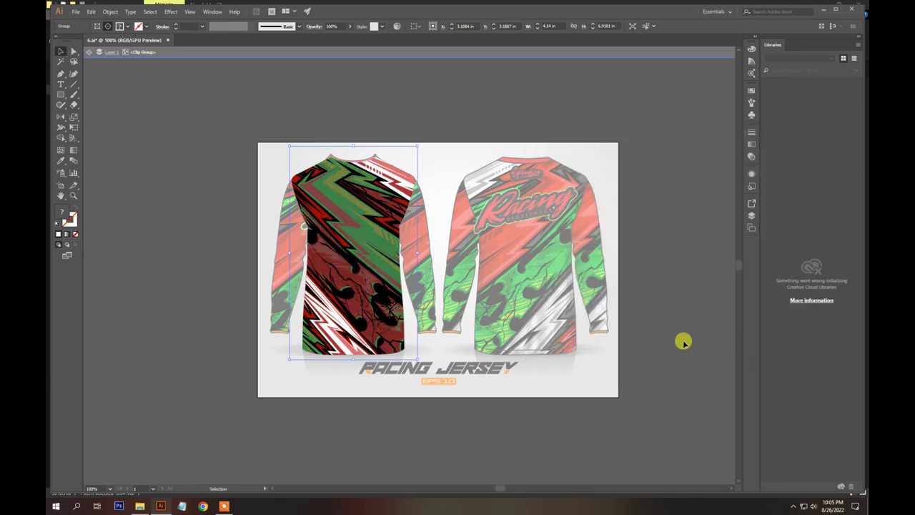
# Step: Reopen Recolor Artwork for the front body pattern and randomly change its saturation and brightness repeatedly
pyautogui.click(399, 27)
pyautogui.click(660, 293)
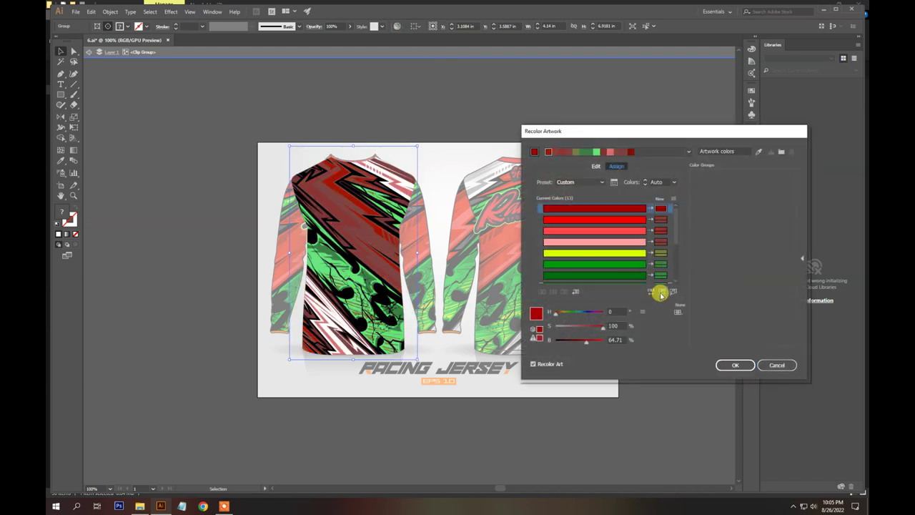
pyautogui.click(661, 293)
pyautogui.click(660, 293)
pyautogui.click(661, 293)
pyautogui.click(661, 294)
pyautogui.click(661, 293)
pyautogui.click(660, 293)
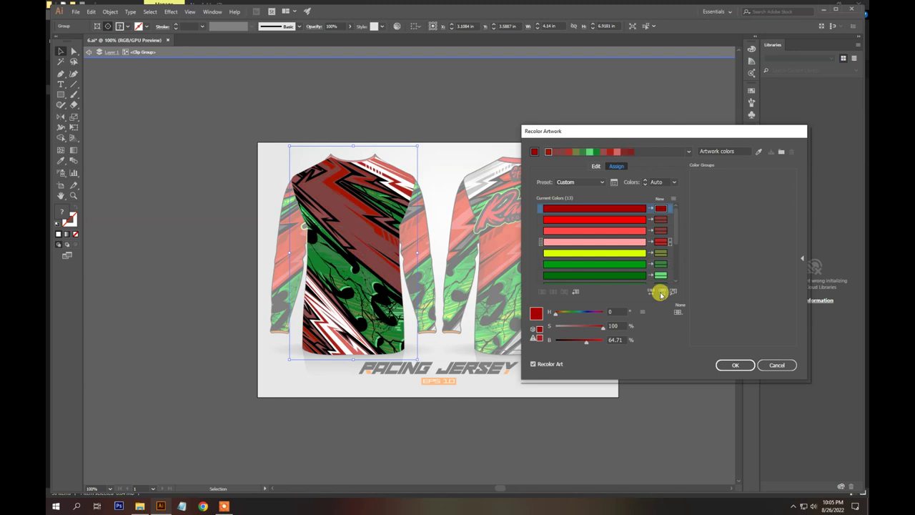
pyautogui.click(661, 293)
pyautogui.click(660, 294)
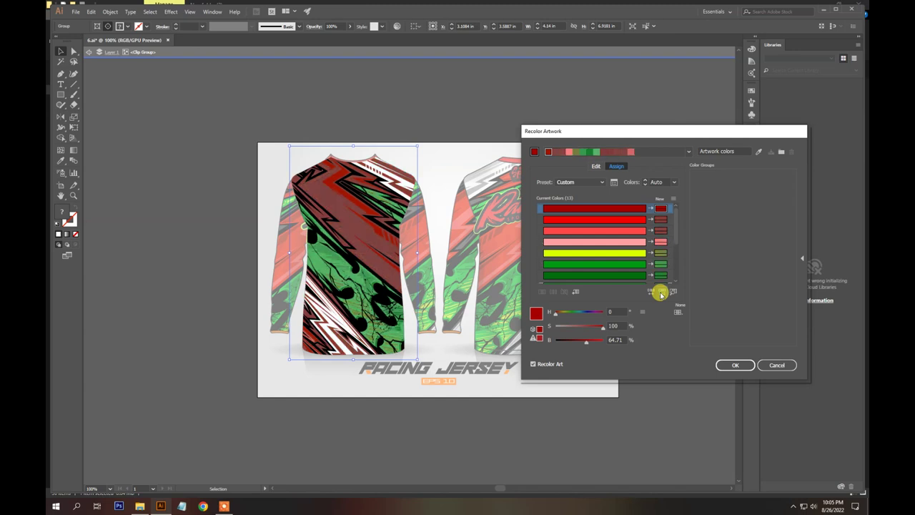
pyautogui.click(661, 293)
pyautogui.click(661, 293)
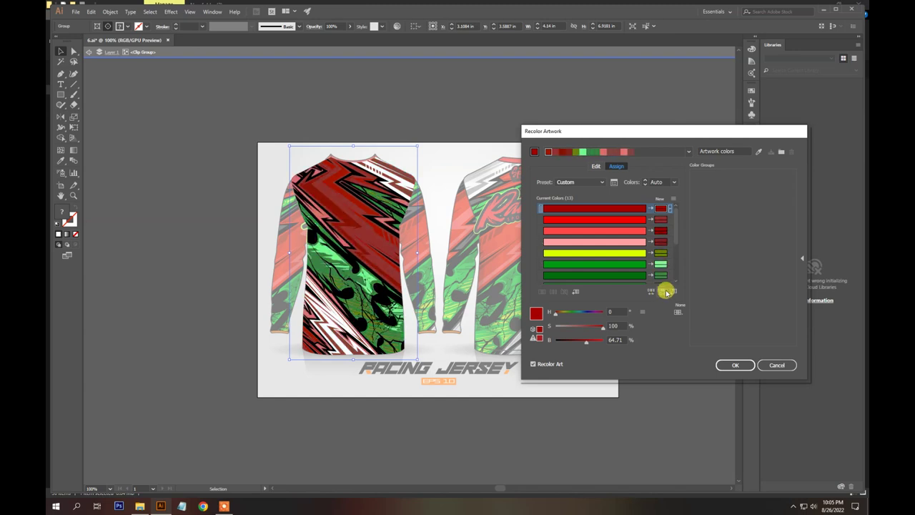
# Step: Try the Complementary 2 harmony rule, apply Monochromatic 2 to the front body pattern and exit isolation mode
pyautogui.click(689, 153)
pyautogui.click(669, 187)
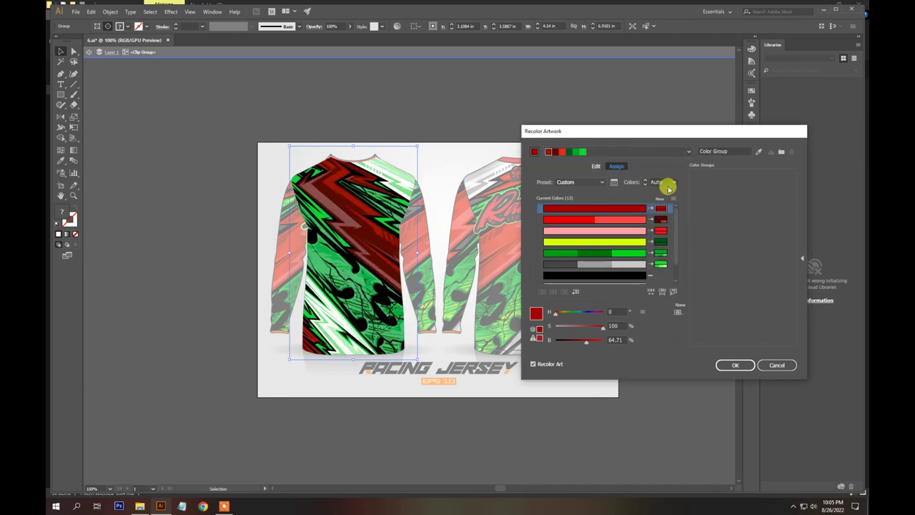
pyautogui.click(683, 150)
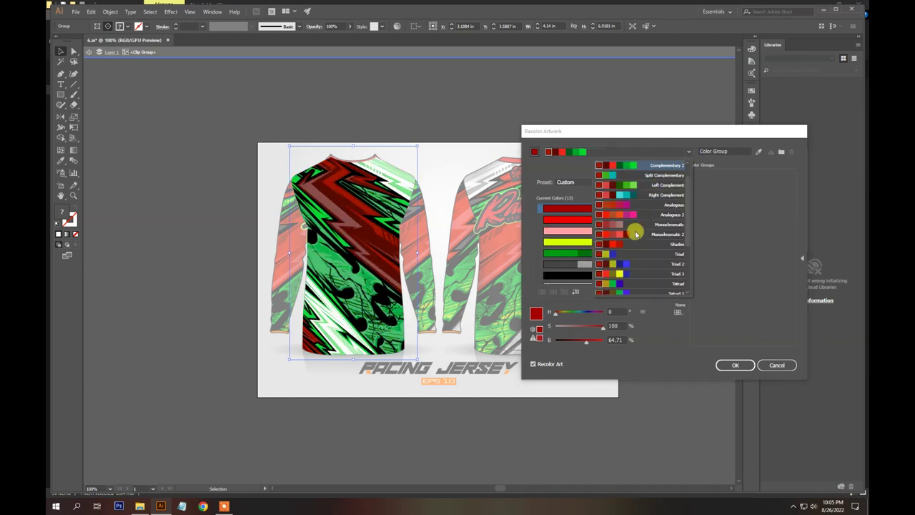
pyautogui.click(636, 231)
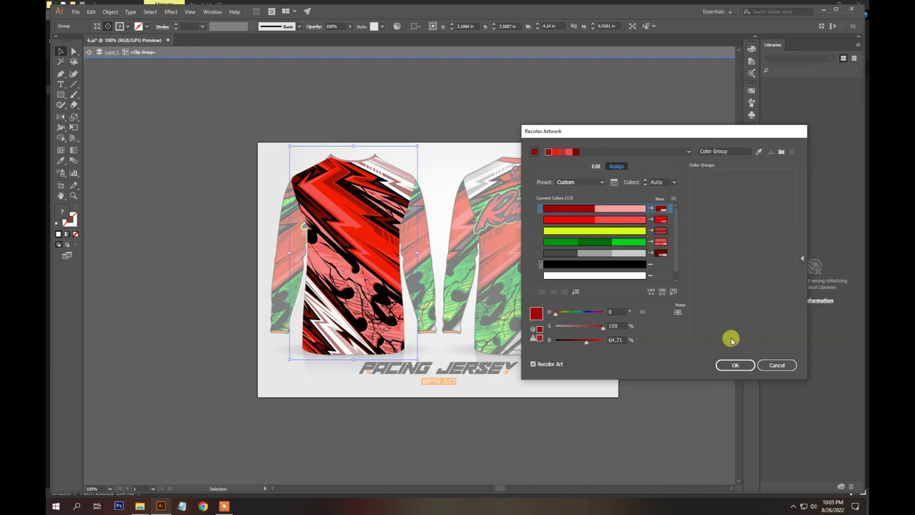
pyautogui.click(735, 365)
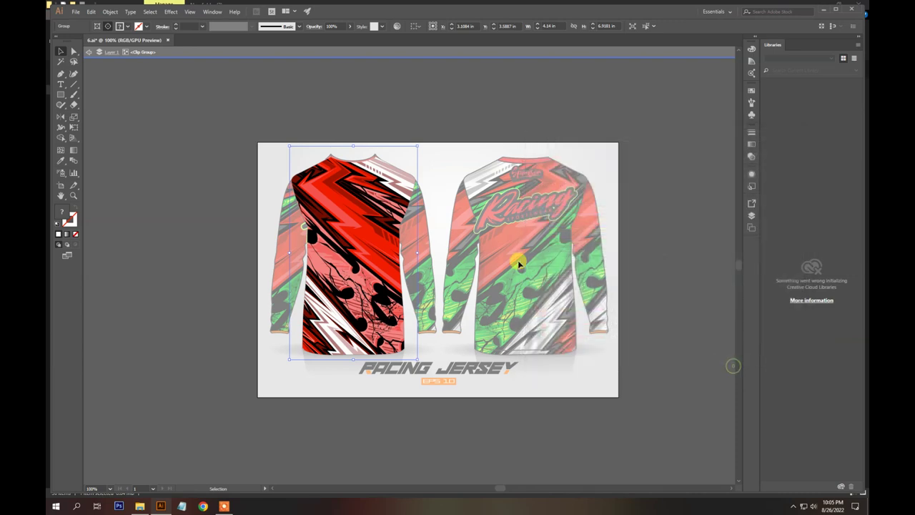
pyautogui.doubleClick(530, 108)
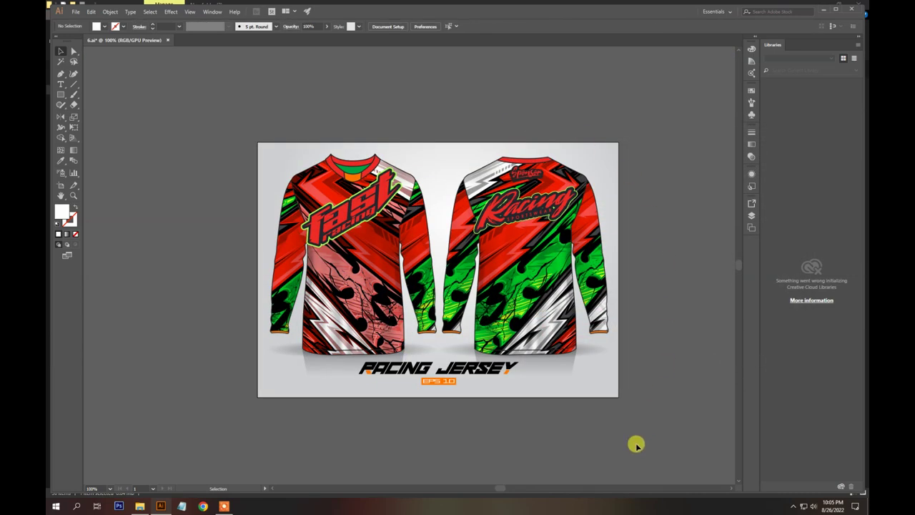
pyautogui.click(221, 507)
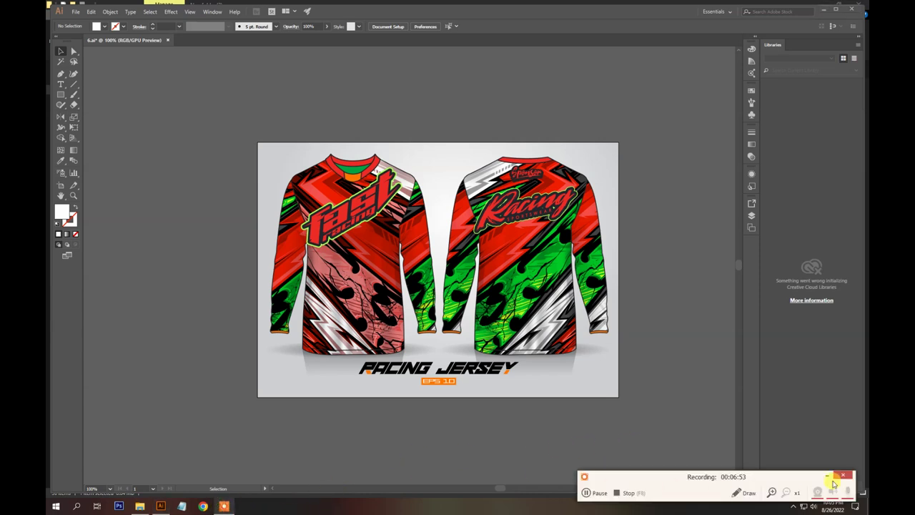
pyautogui.click(833, 477)
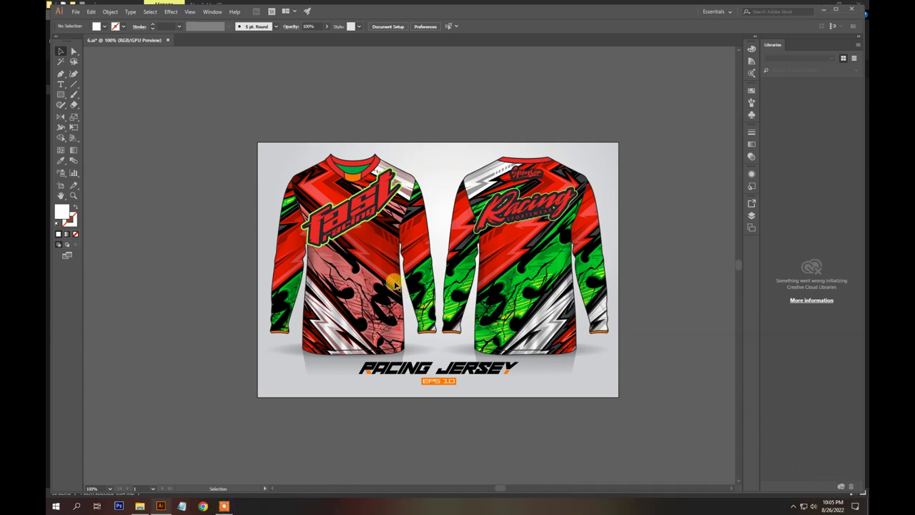
# Step: Release the clipping mask on the front body pattern and dismiss the File Explorer window
pyautogui.click(395, 285)
pyautogui.rightClick(388, 273)
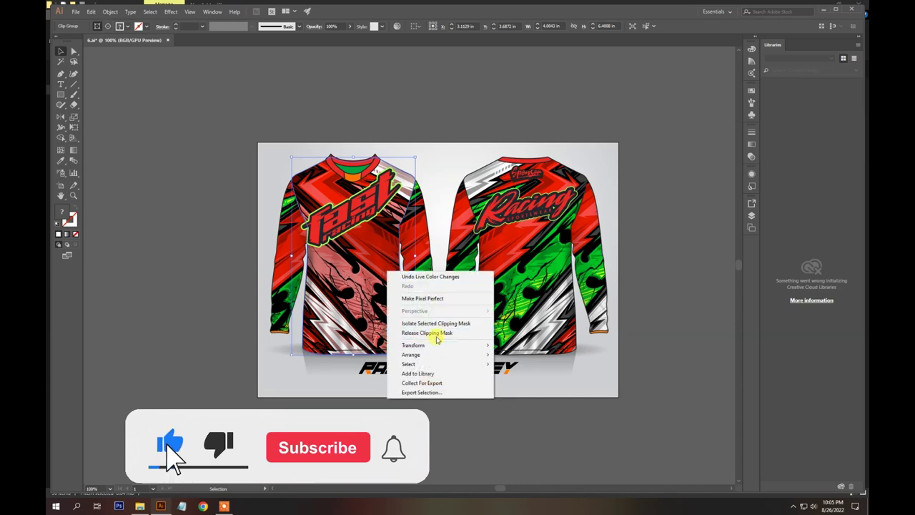
pyautogui.click(436, 337)
pyautogui.hotkey('alt', 'Tab')
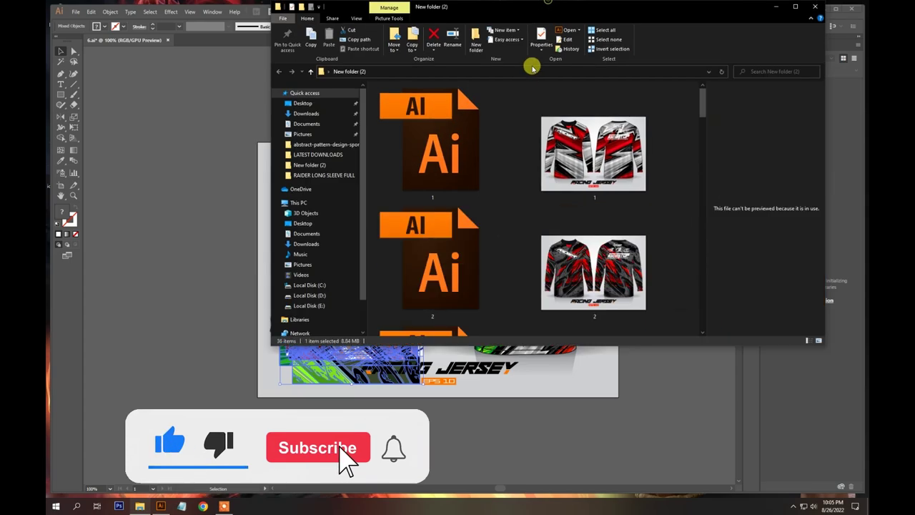
pyautogui.click(822, 9)
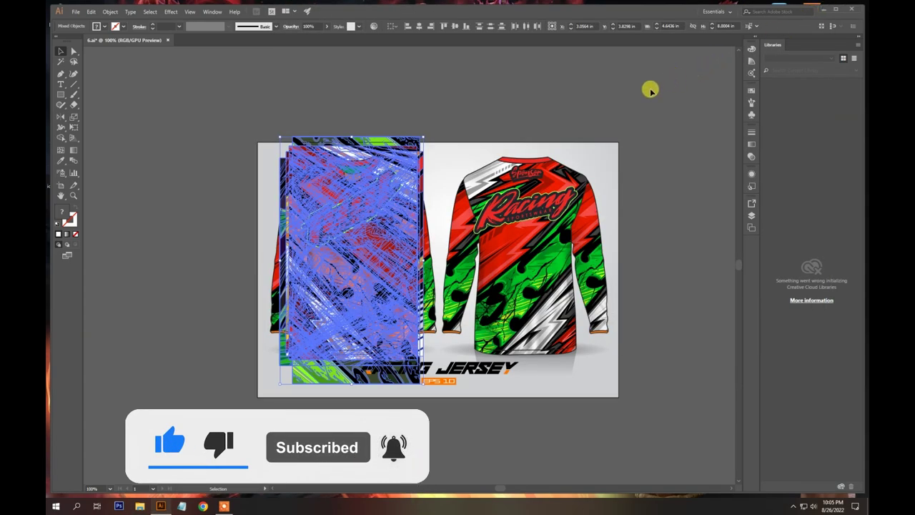
# Step: Clear the selection, select the unmasked front pattern group, and select the back jersey's pattern clip group
pyautogui.click(610, 93)
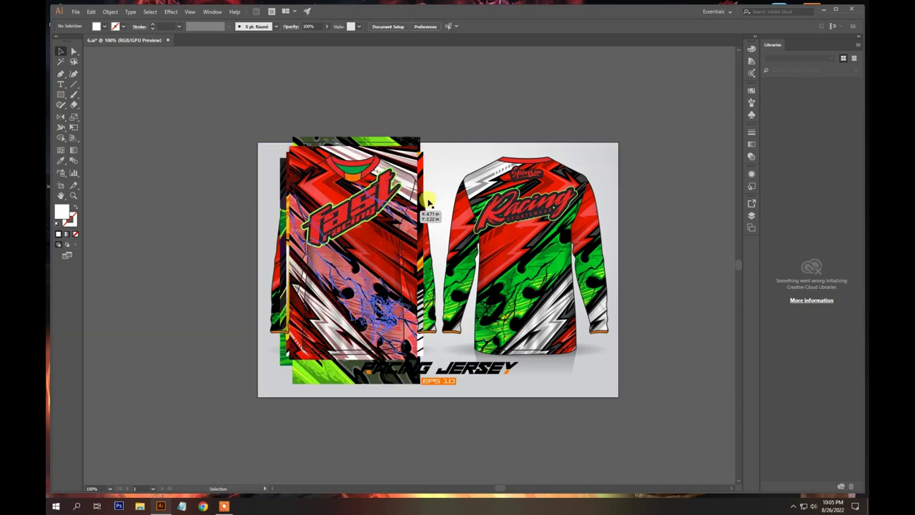
pyautogui.click(372, 261)
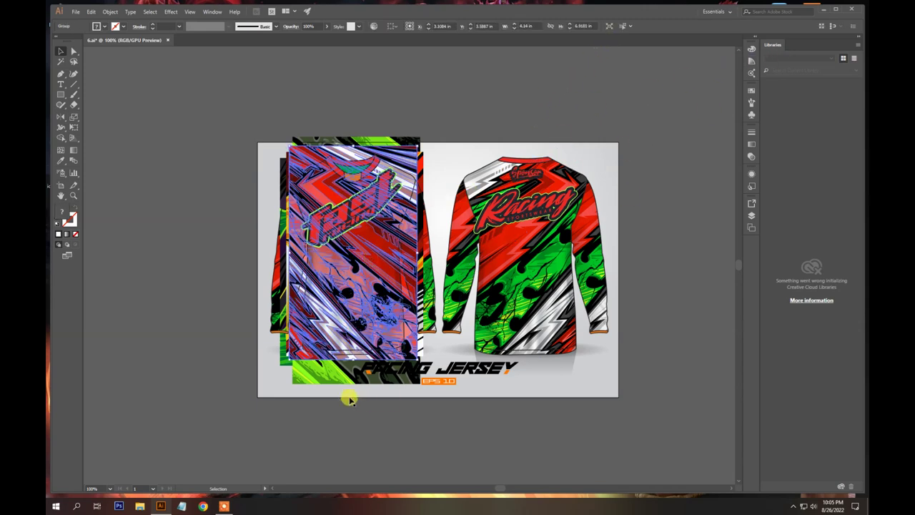
pyautogui.click(556, 315)
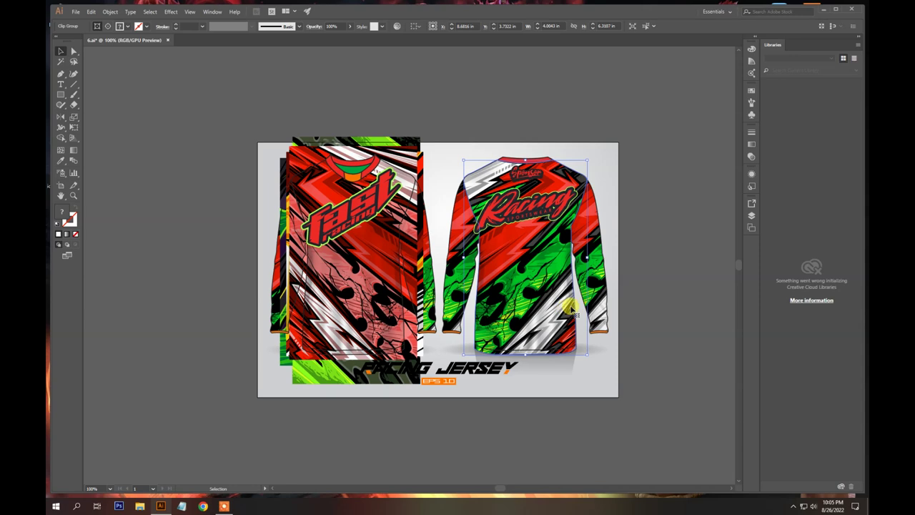